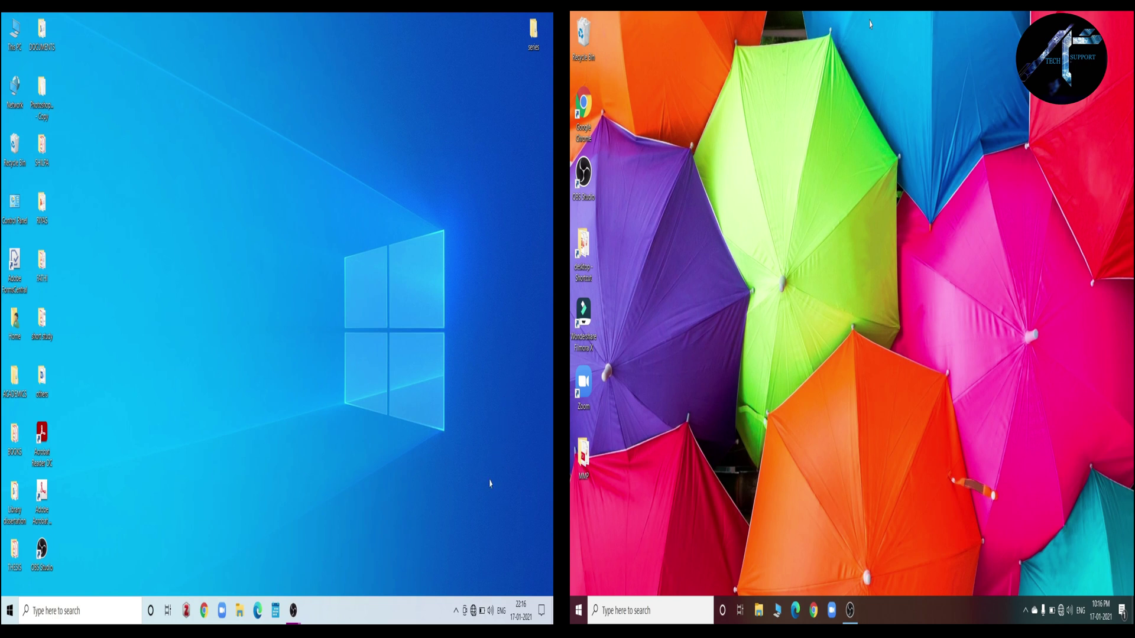
Connect the left laptop to the AF tech support Wi-Fi with its key, allowing it to be discoverable
{"action": "left_click", "coordinate": [474, 612]}
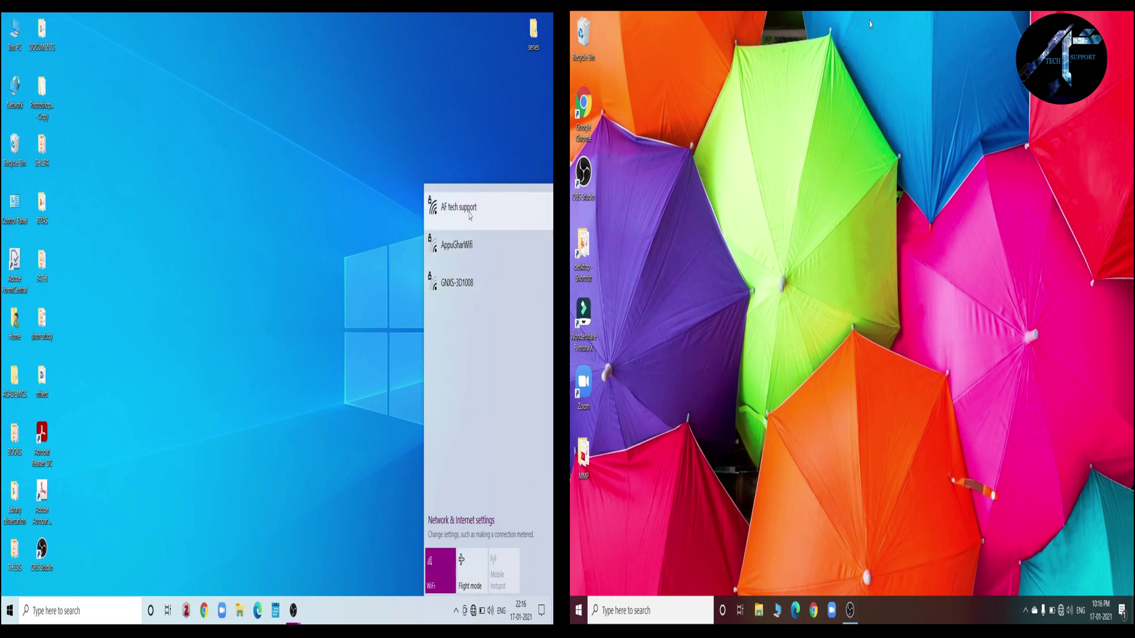
{"action": "left_click", "coordinate": [469, 215]}
{"action": "left_click", "coordinate": [497, 271]}
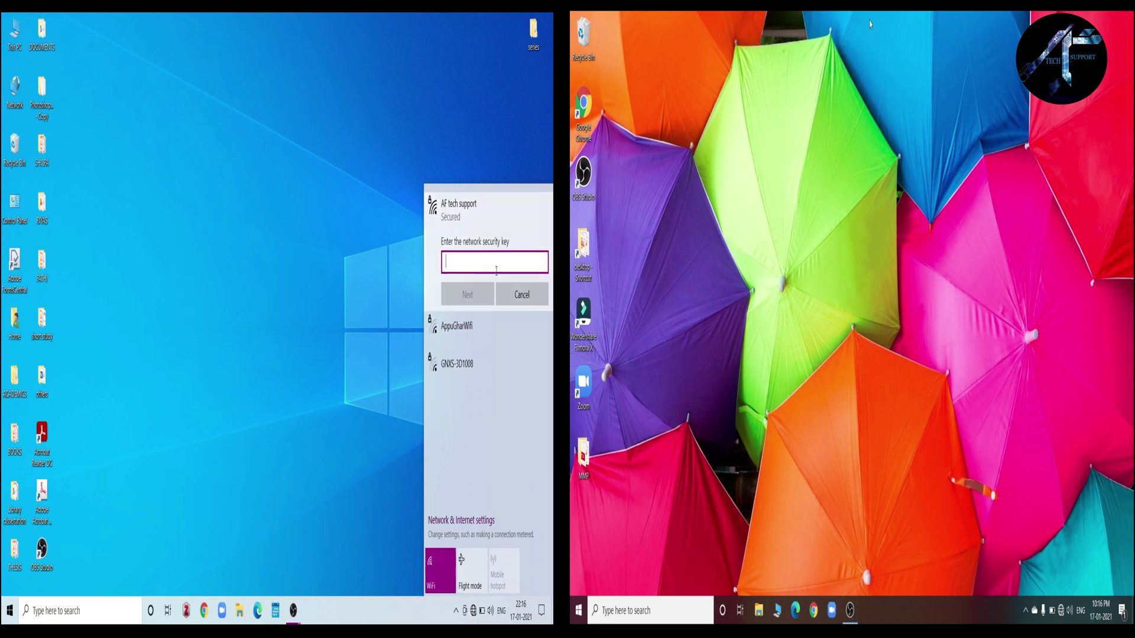
{"action": "type", "text": "***"}
{"action": "type", "text": "******"}
{"action": "type", "text": "*"}
{"action": "left_click", "coordinate": [494, 291]}
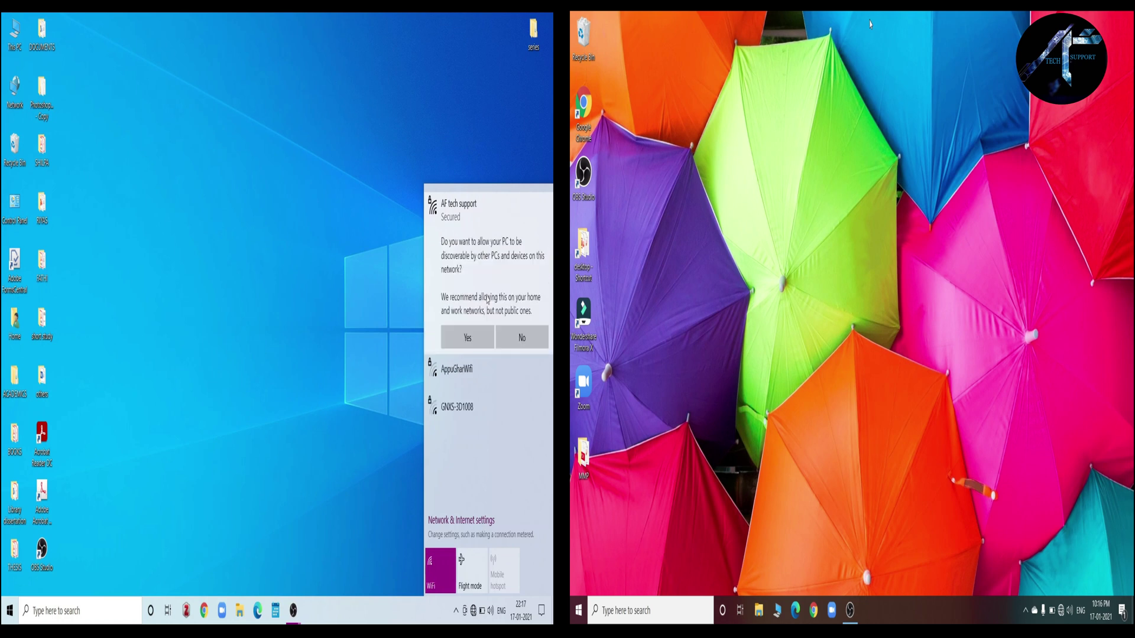
{"action": "left_click", "coordinate": [478, 333]}
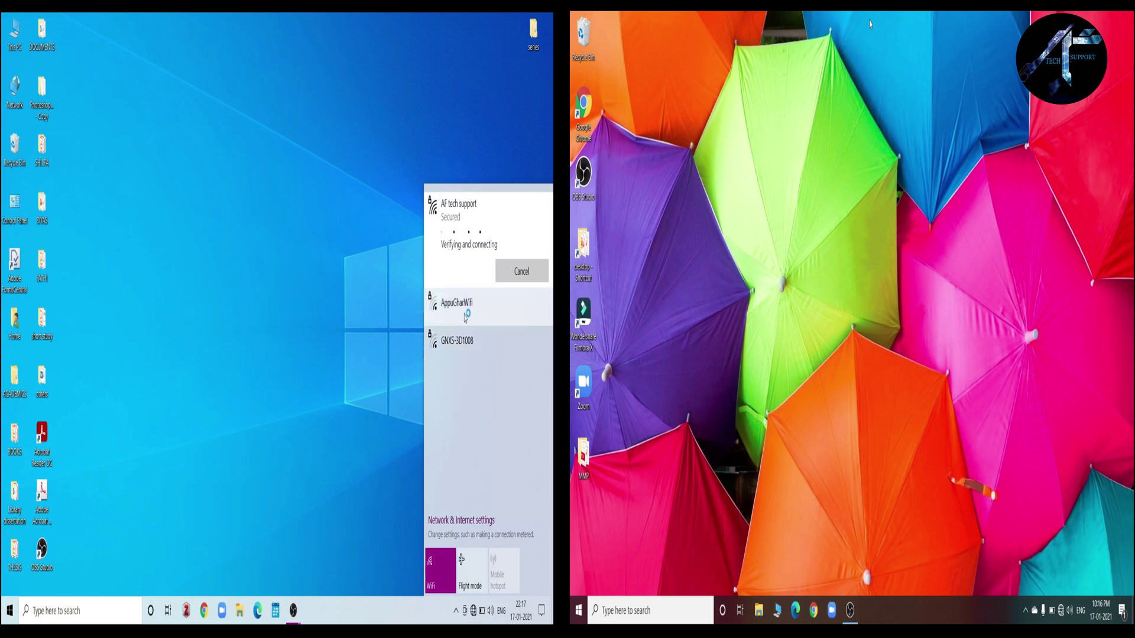
{"action": "left_click", "coordinate": [359, 253]}
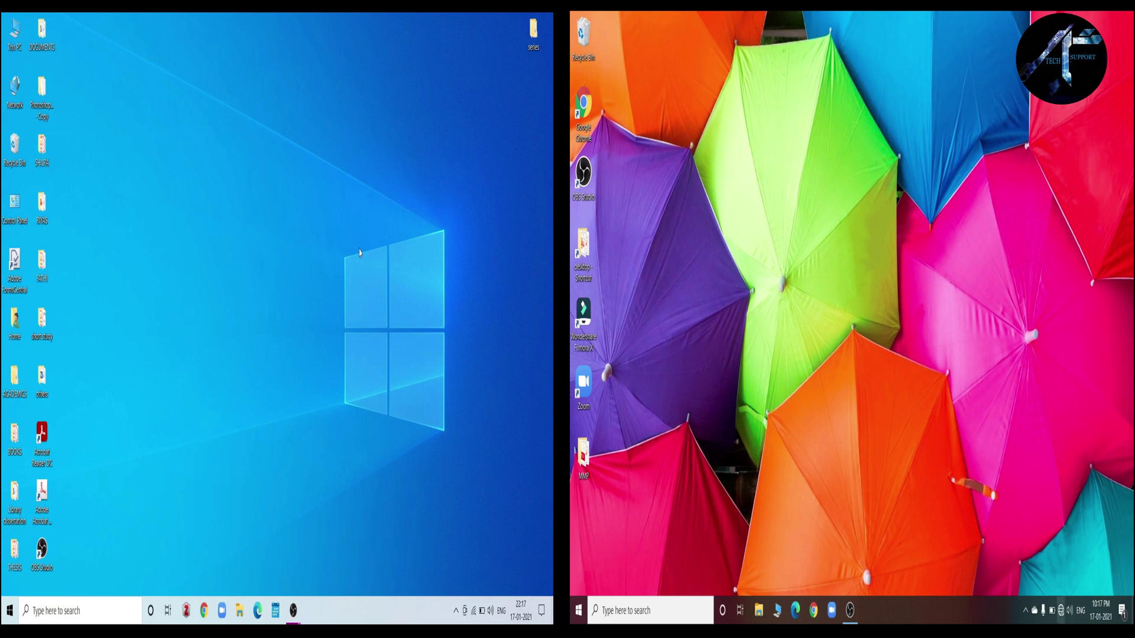
Connect the right laptop to the AF tech support Wi-Fi with its key, allowing it to be discoverable
{"action": "left_click", "coordinate": [1062, 610]}
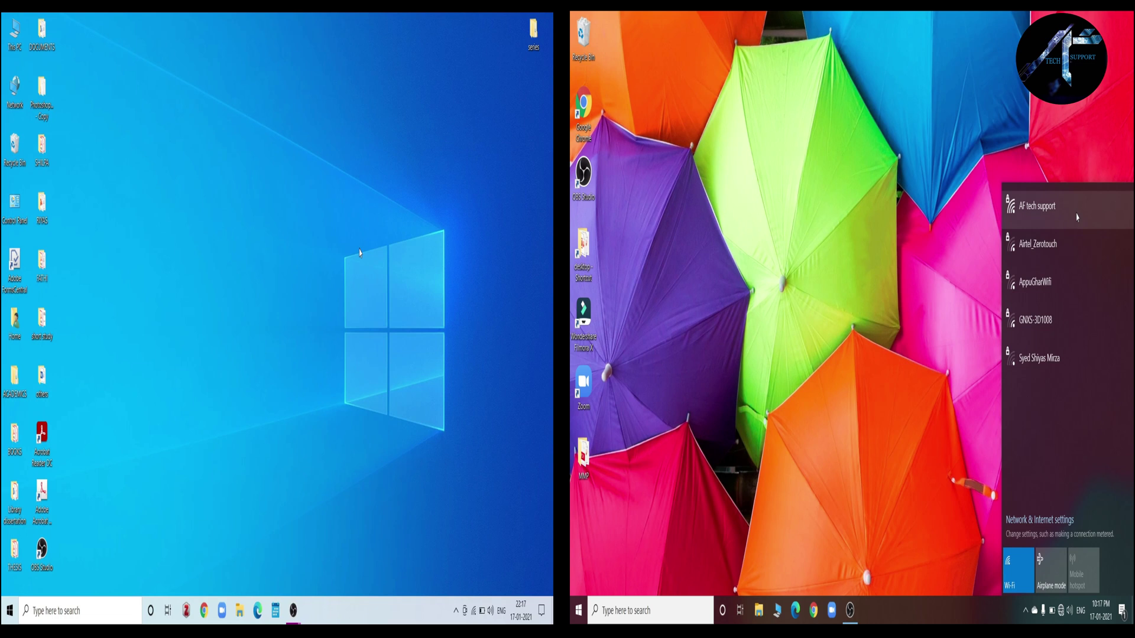
{"action": "left_click", "coordinate": [1038, 205]}
{"action": "left_click", "coordinate": [1101, 271]}
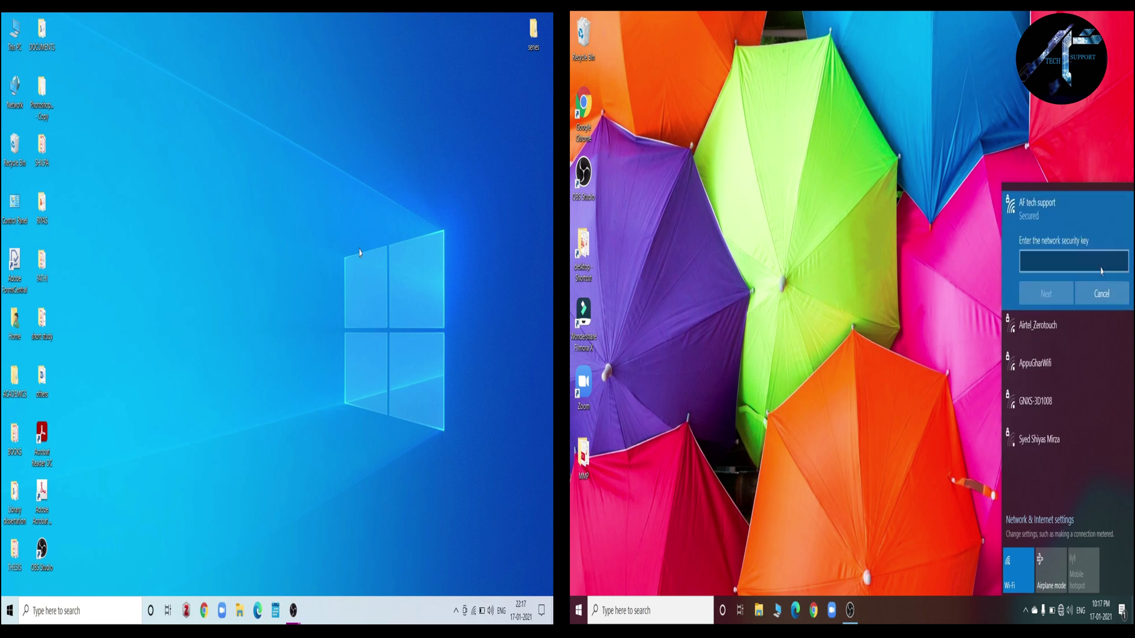
{"action": "type", "text": "**"}
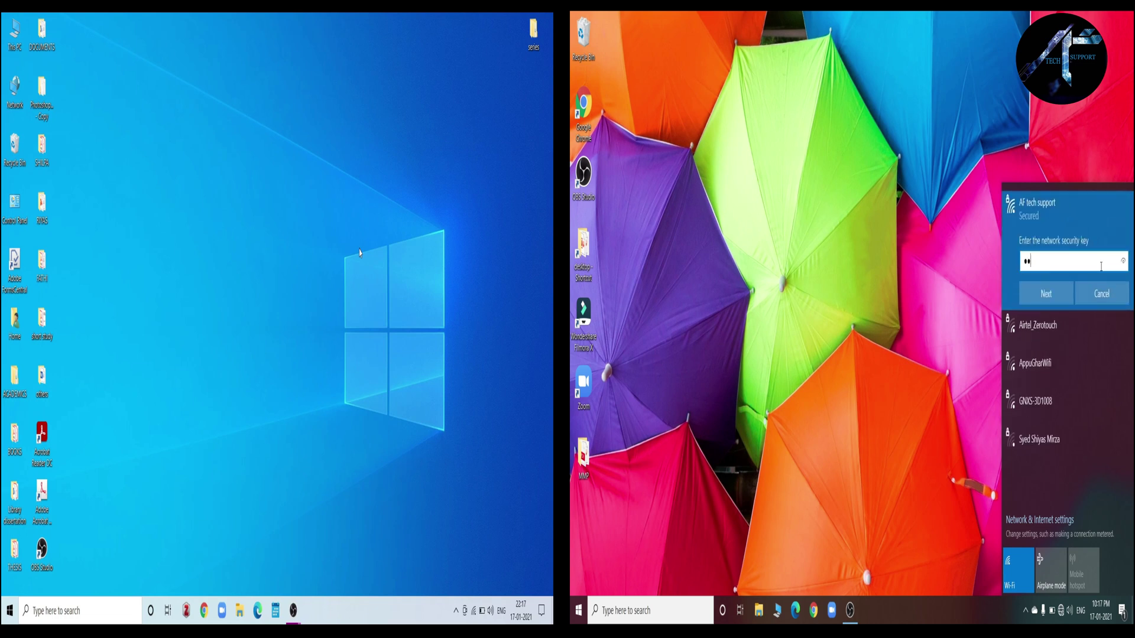
{"action": "type", "text": "******"}
{"action": "type", "text": "**"}
{"action": "left_click", "coordinate": [1051, 293]}
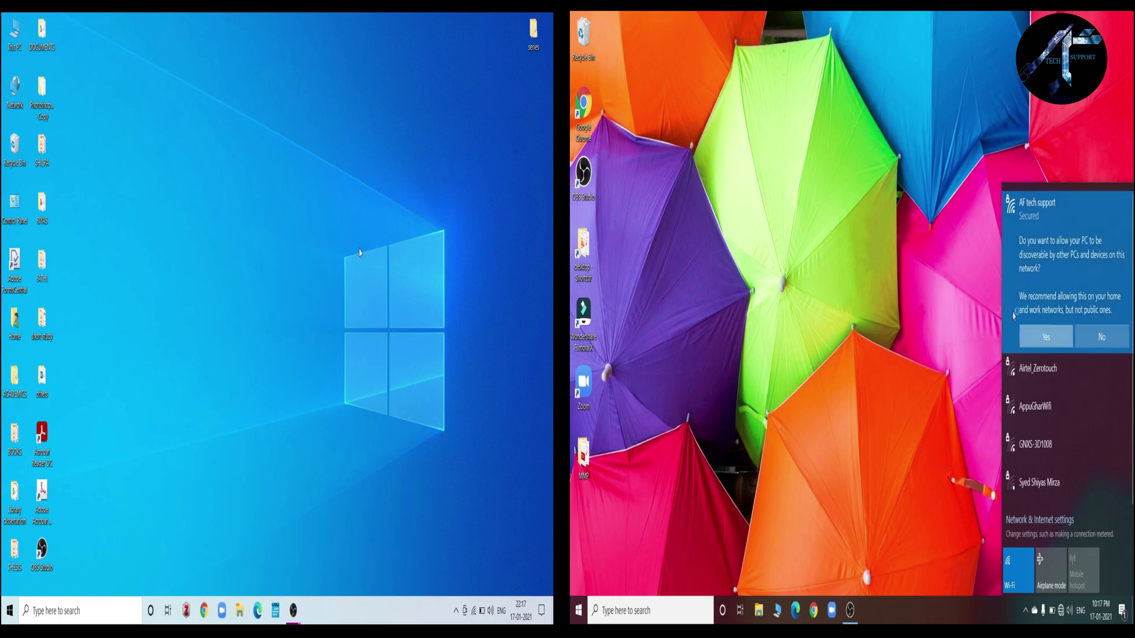
{"action": "left_click", "coordinate": [1056, 334]}
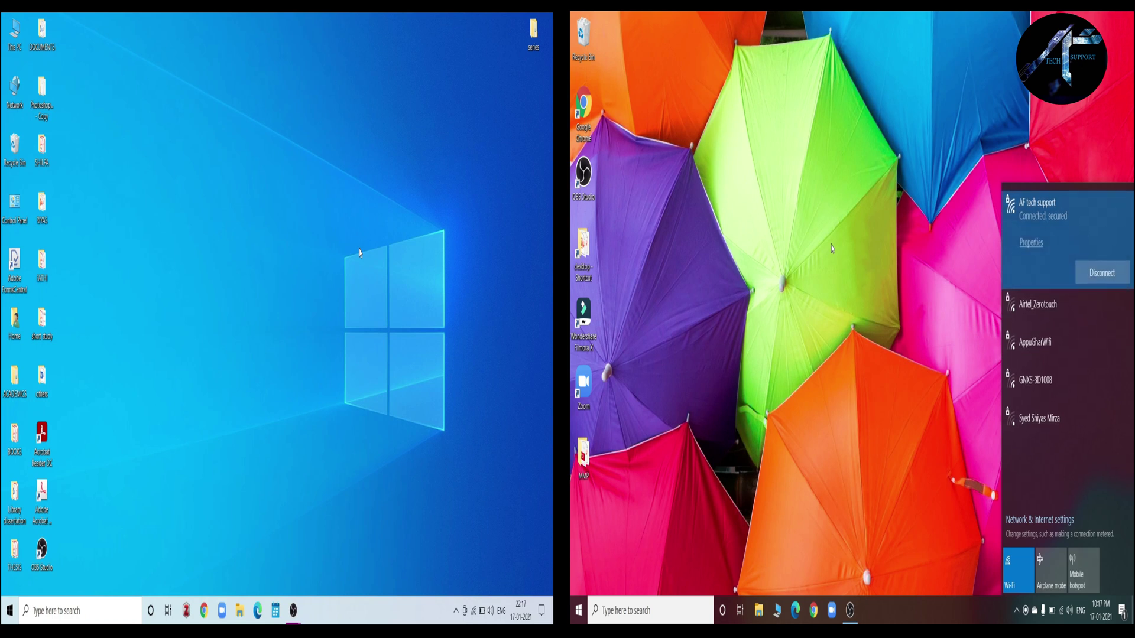
{"action": "left_click", "coordinate": [832, 250]}
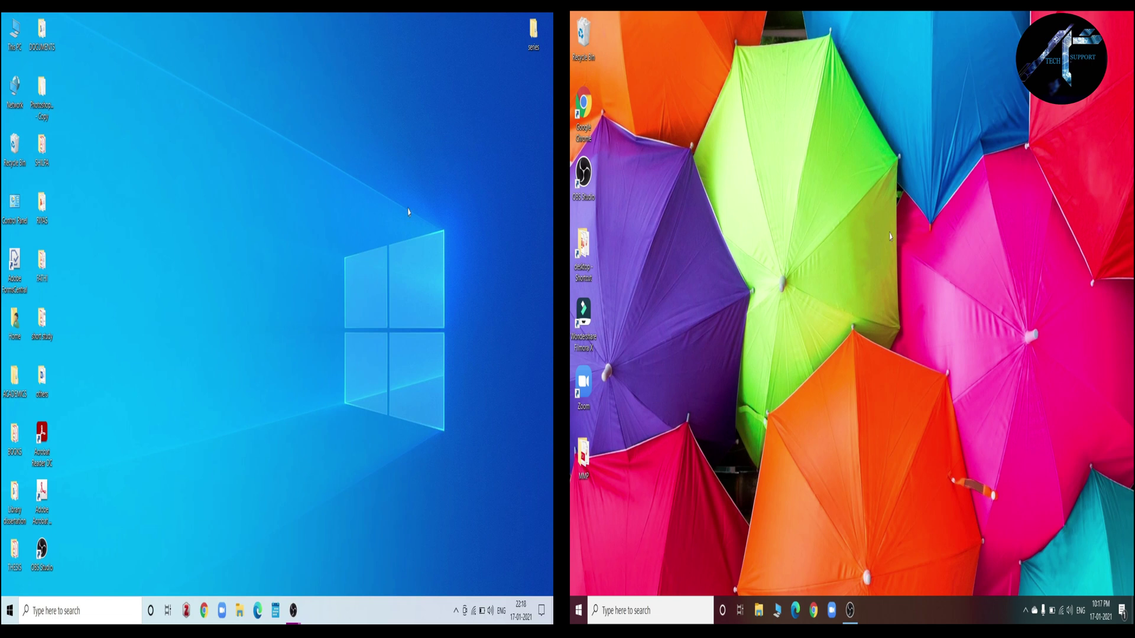
Run ipconfig in a new Command Prompt on the left laptop, showing Wi-Fi IPv4 192.168.43.56
{"action": "key", "text": "super+r"}
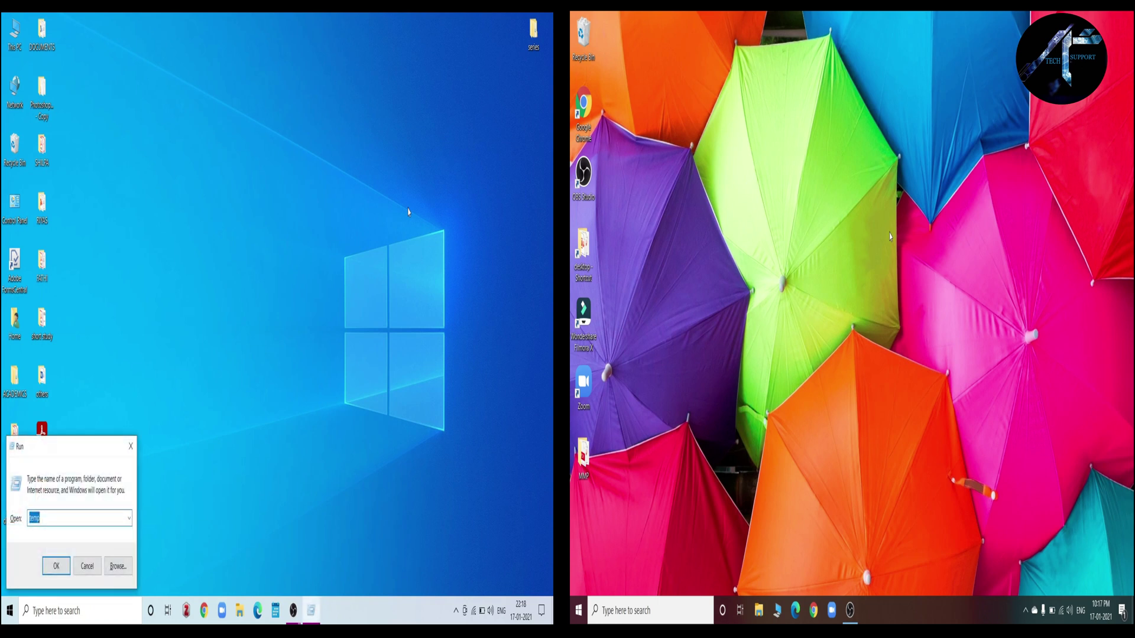
{"action": "type", "text": "cmd"}
{"action": "key", "text": "Return"}
{"action": "type", "text": "ipconfig"}
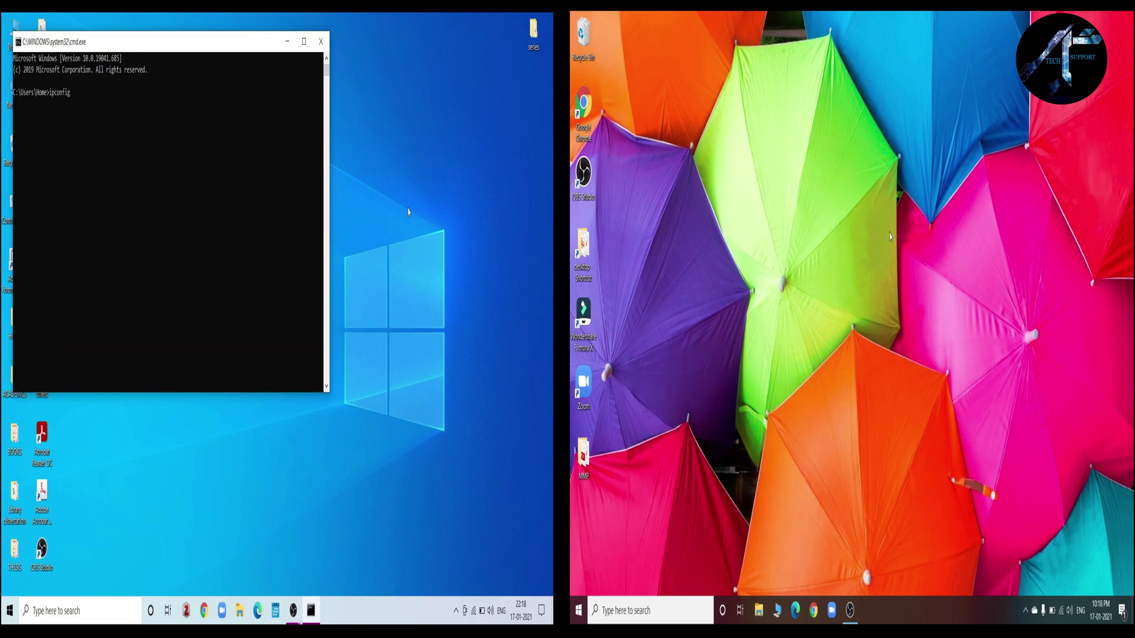
{"action": "key", "text": "Return"}
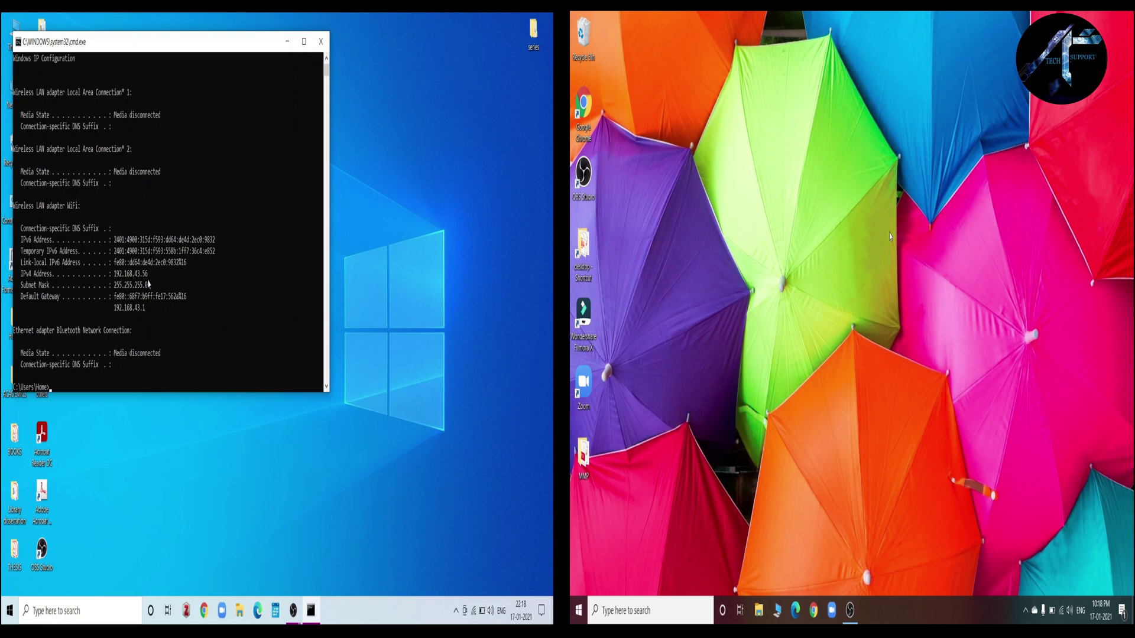
Run ipconfig in a new Command Prompt on the right laptop, showing Wi-Fi IPv4 192.168.43.46
{"action": "key", "text": "super+r"}
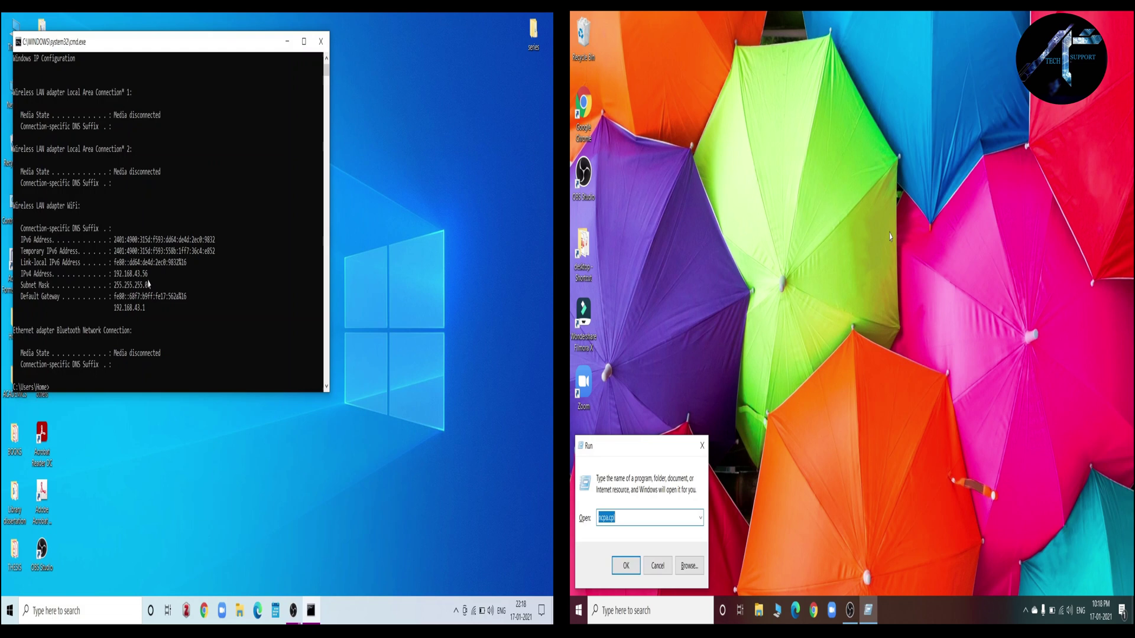
{"action": "type", "text": "cmd"}
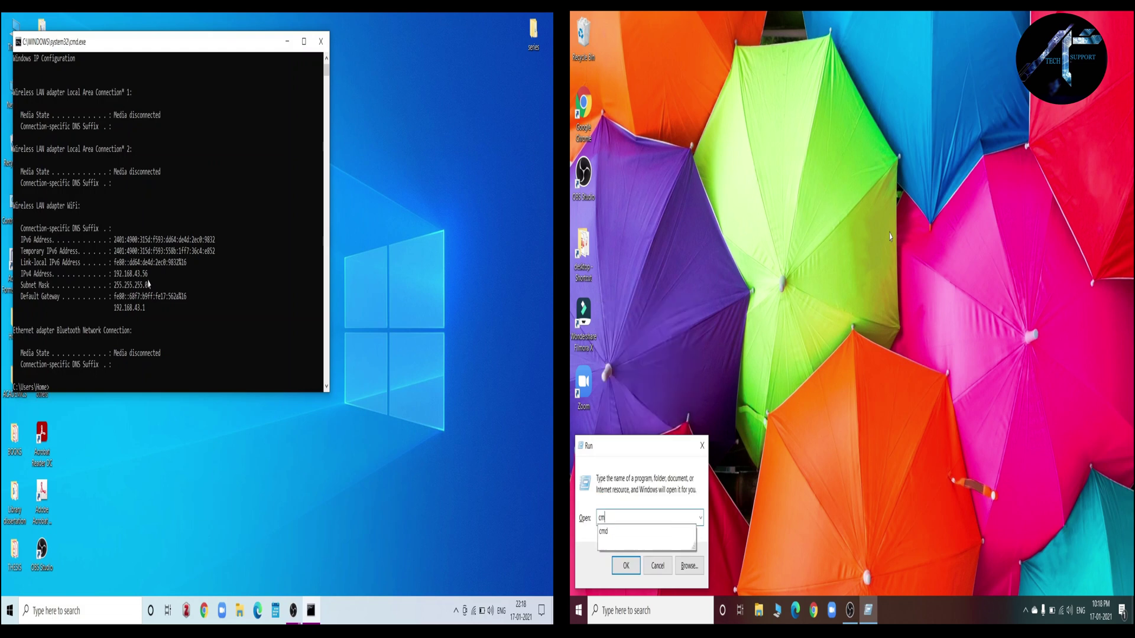
{"action": "key", "text": "Return"}
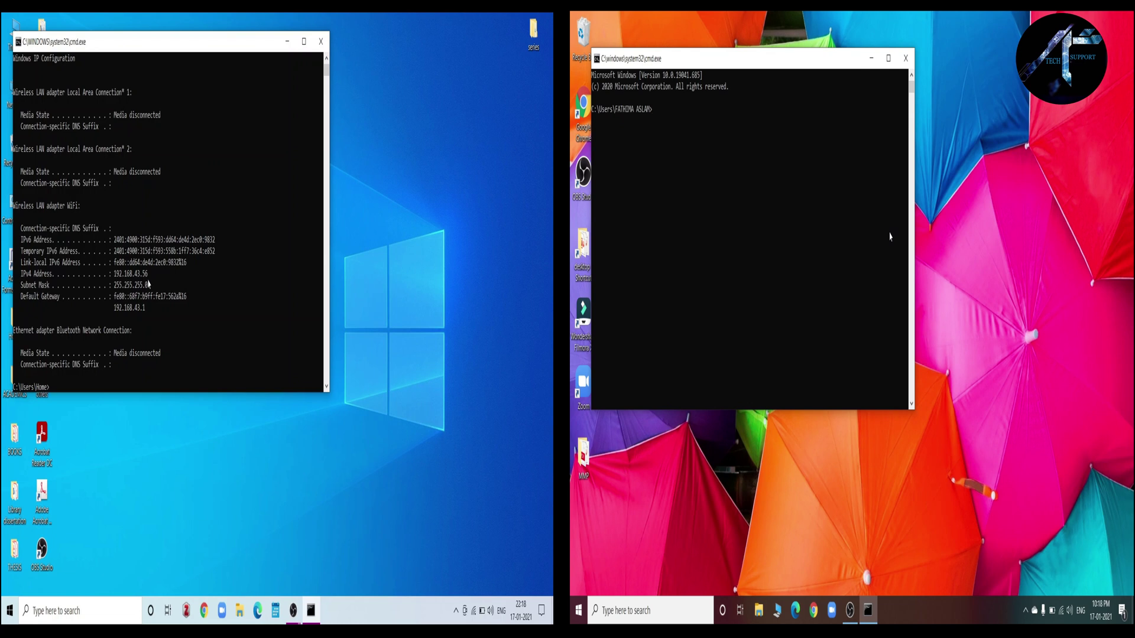
{"action": "type", "text": "ipcon"}
{"action": "type", "text": "fig"}
{"action": "key", "text": "Return"}
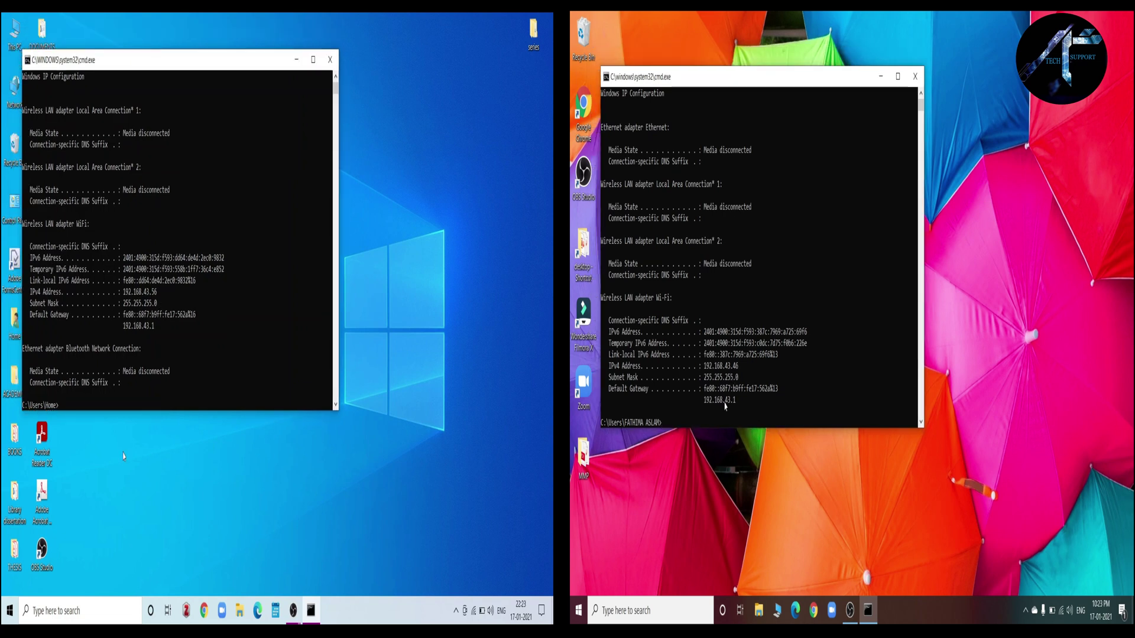
{"action": "type", "text": "ping "}
{"action": "type", "text": "192"}
Ping 192.168.43.46 from the left laptop with 0% loss, and close the right laptop's command window
{"action": "key", "text": "Return"}
{"action": "type", "text": "ping 1"}
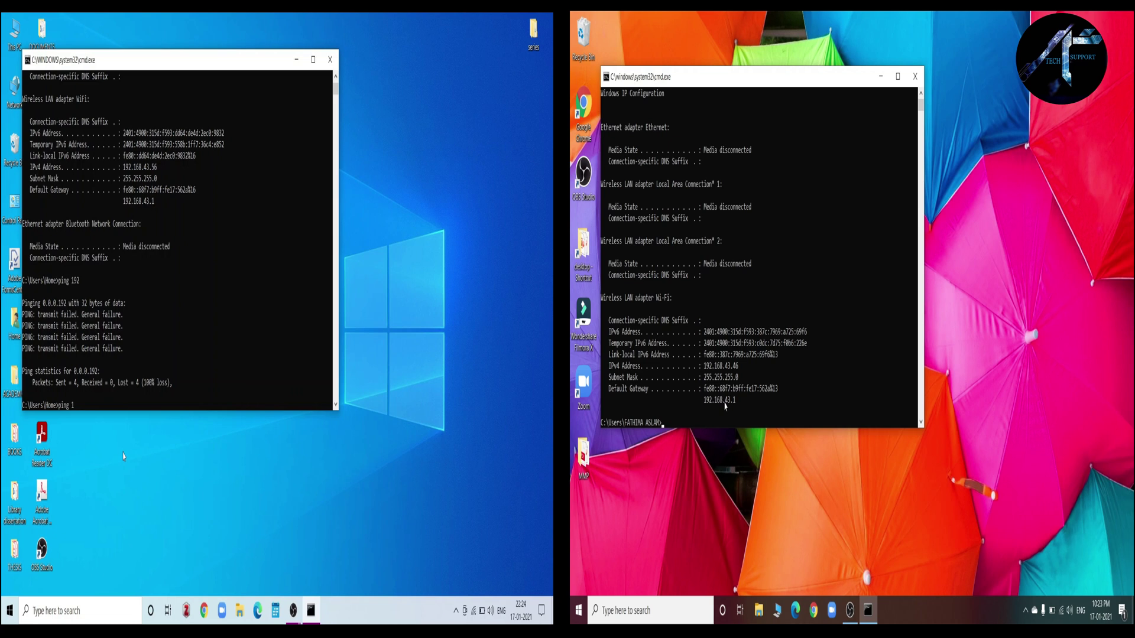
{"action": "type", "text": "92.168."}
{"action": "type", "text": "43.46"}
{"action": "key", "text": "Return"}
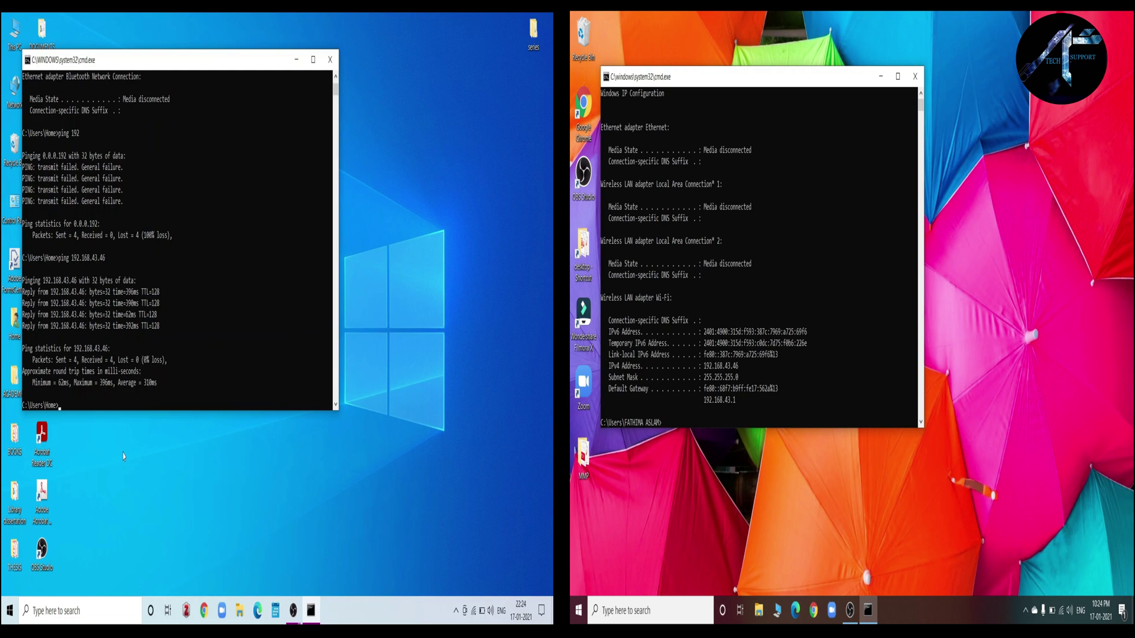
{"action": "left_click", "coordinate": [914, 76]}
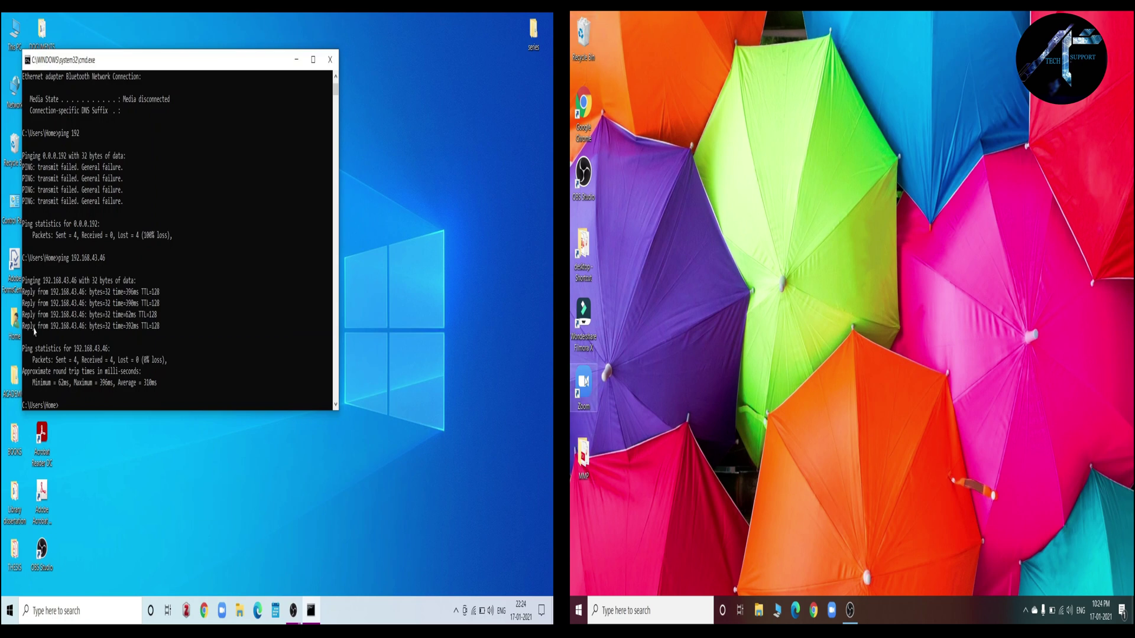
Browse New Volume (D:) on the second laptop and bring up the films folder's context menu
{"action": "left_click", "coordinate": [759, 610]}
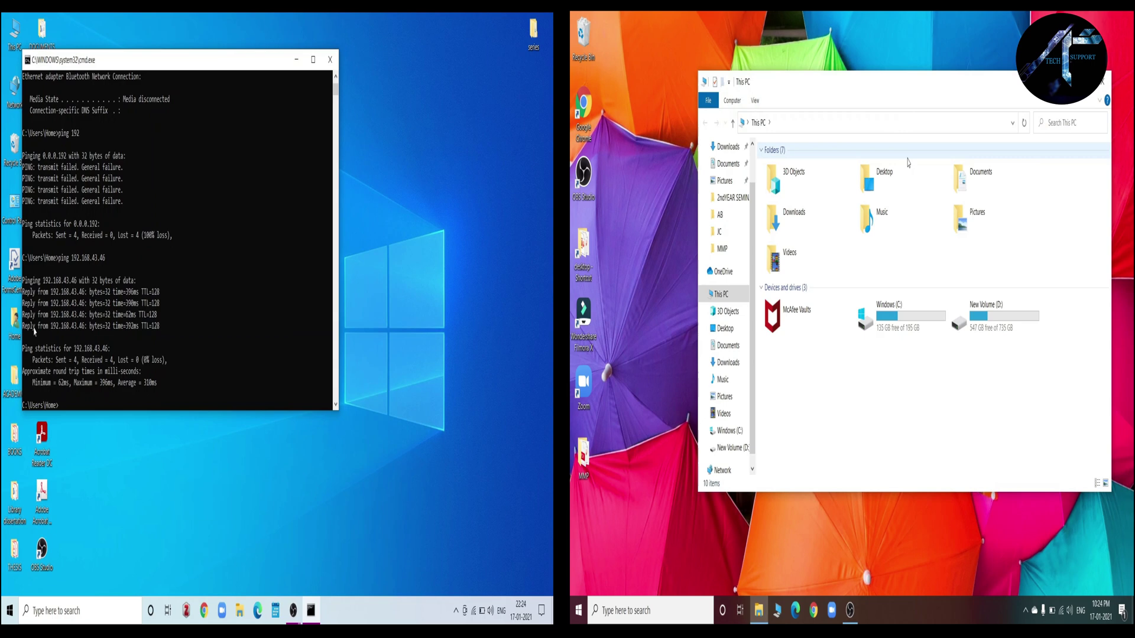
{"action": "double_click", "coordinate": [966, 313]}
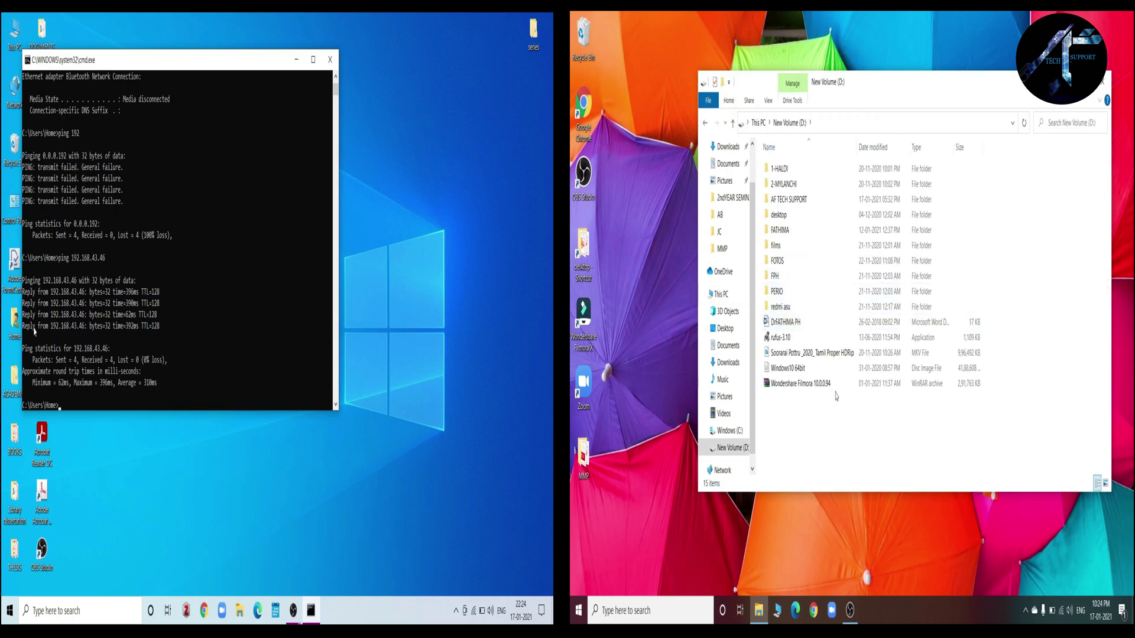
{"action": "right_click", "coordinate": [774, 247]}
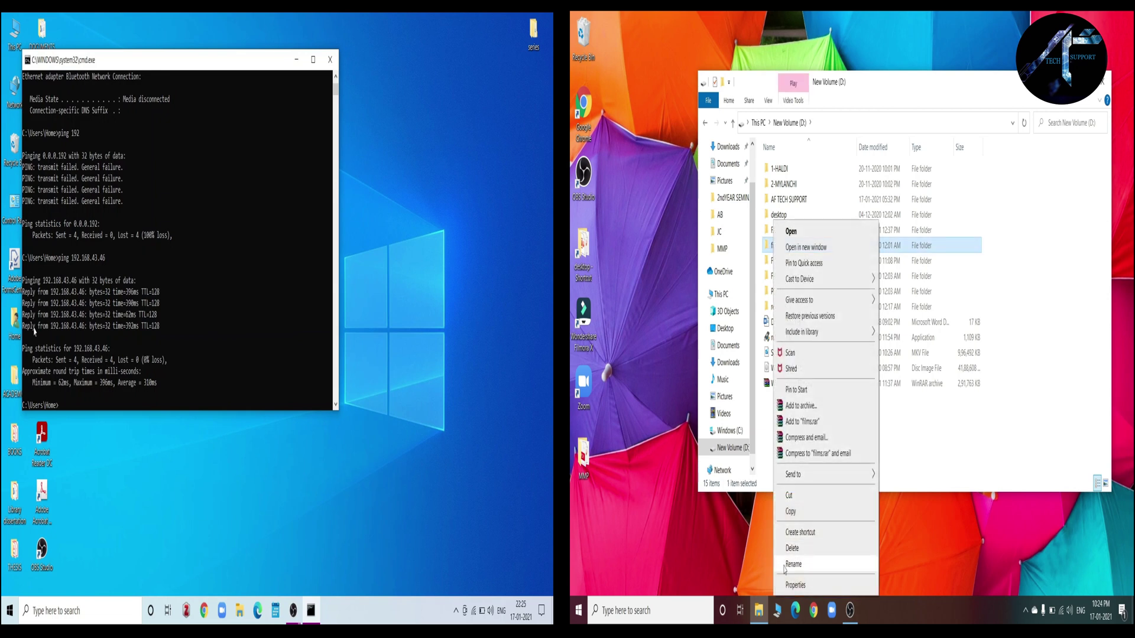
Enable sharing for the films folder in its Advanced Sharing settings, share name films
{"action": "left_click", "coordinate": [789, 587]}
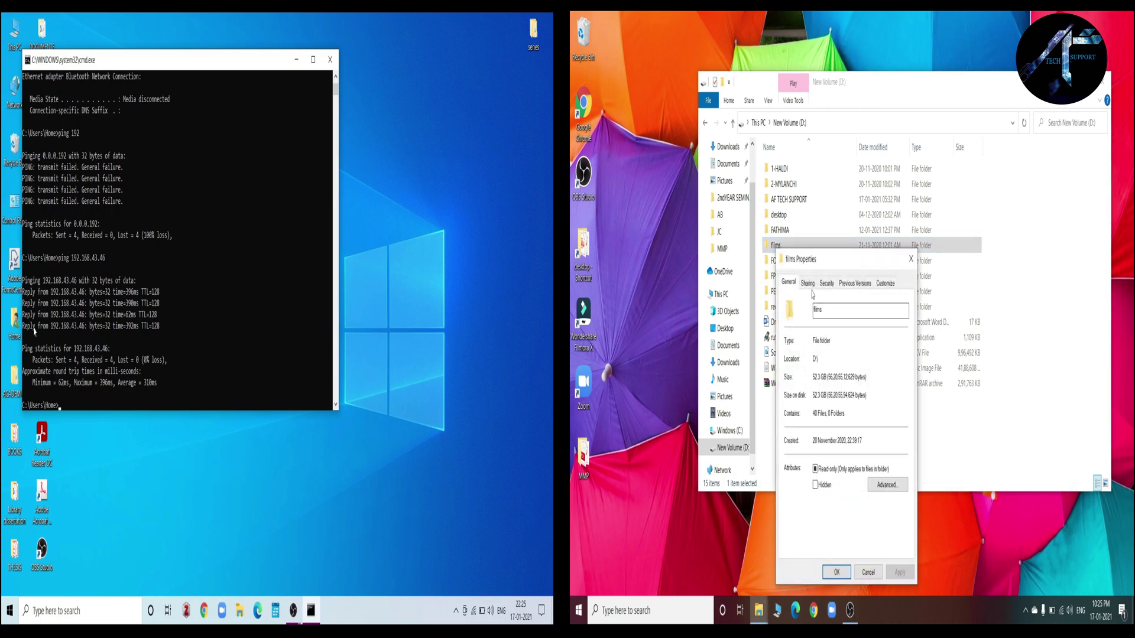
{"action": "left_click", "coordinate": [809, 285]}
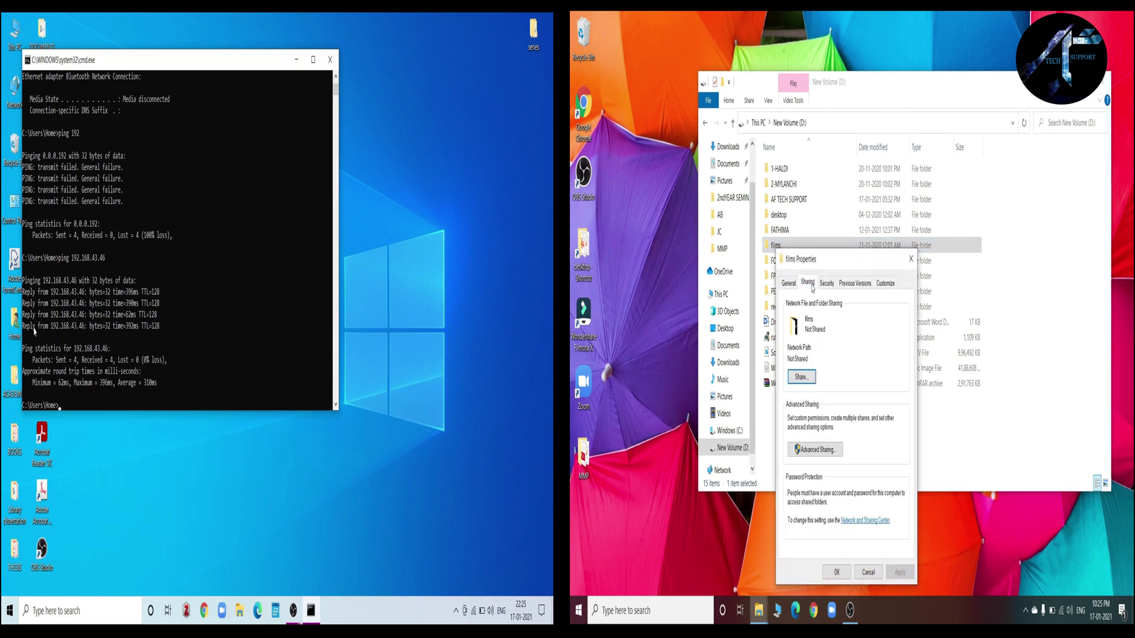
{"action": "left_click", "coordinate": [803, 450]}
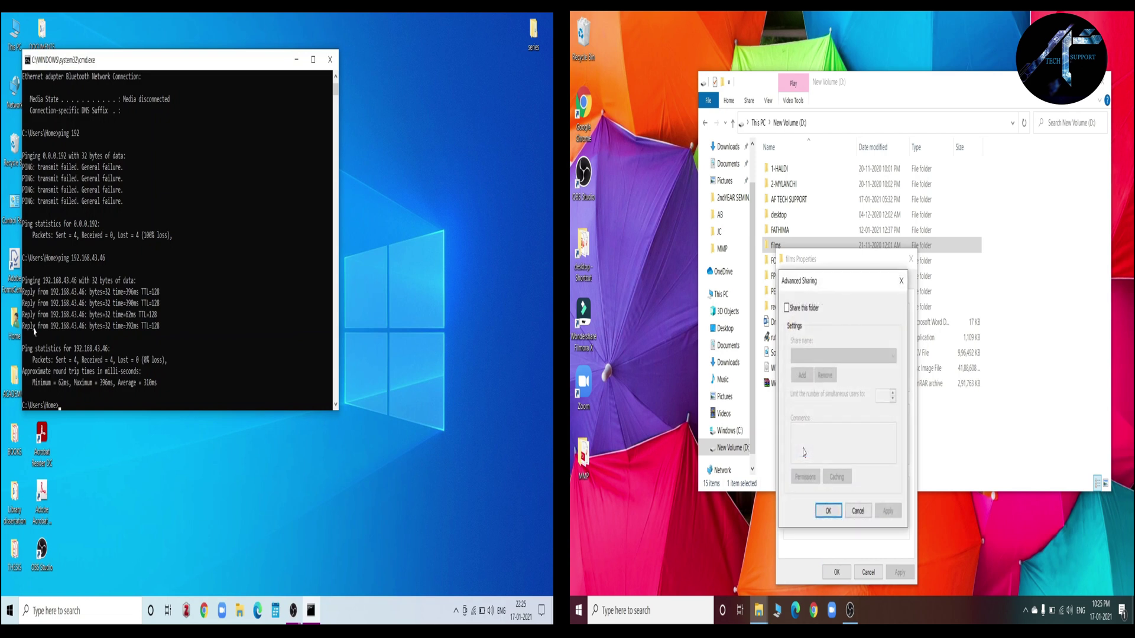
{"action": "left_click", "coordinate": [786, 309]}
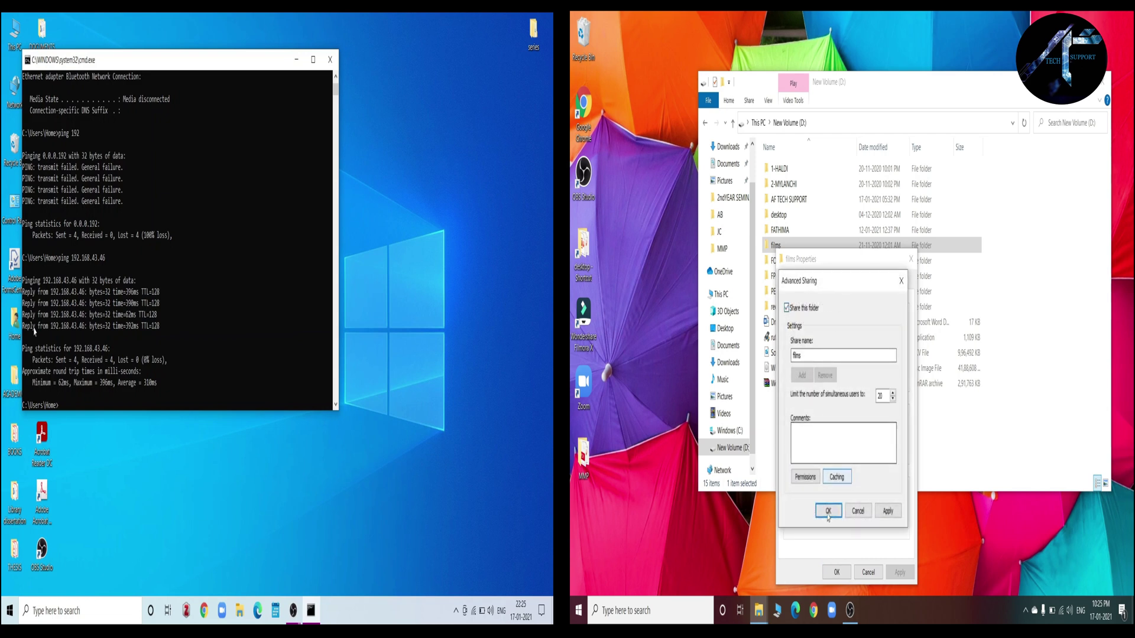
Grant Everyone Full Control, Change and Read on the films share and confirm all dialogs
{"action": "left_click", "coordinate": [807, 477]}
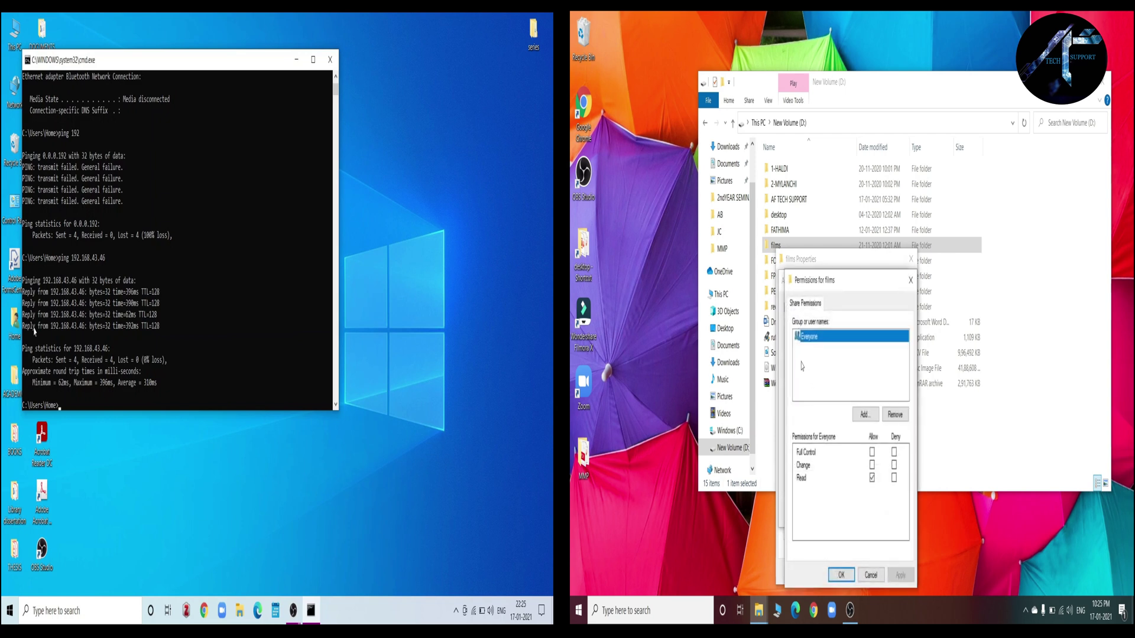
{"action": "left_click", "coordinate": [872, 452]}
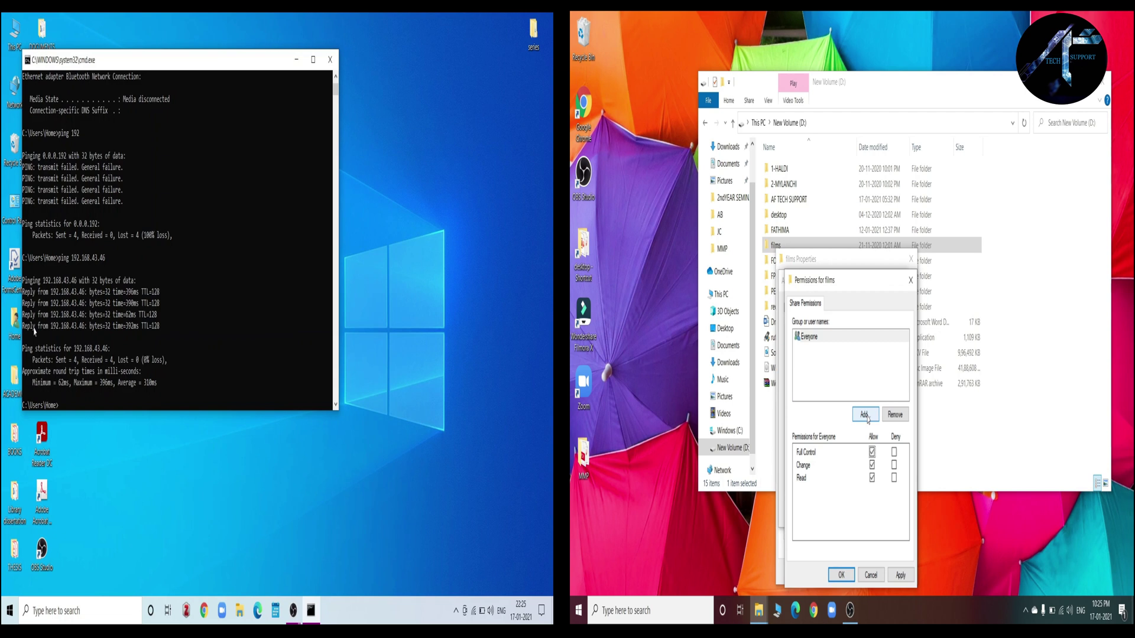
{"action": "left_click", "coordinate": [866, 415]}
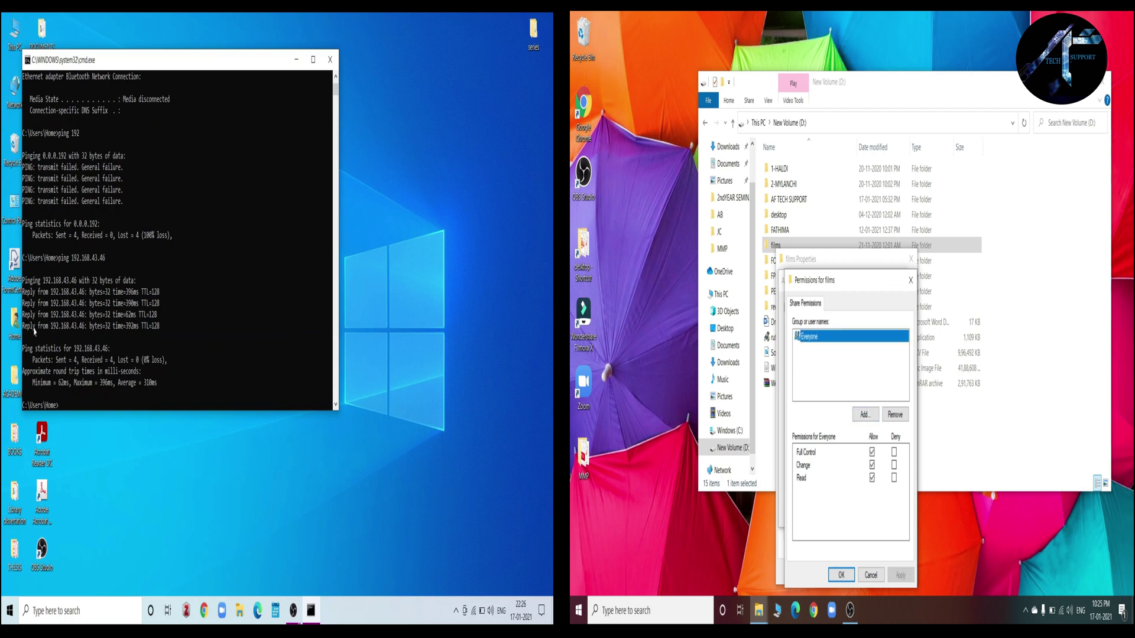
{"action": "left_click", "coordinate": [842, 576]}
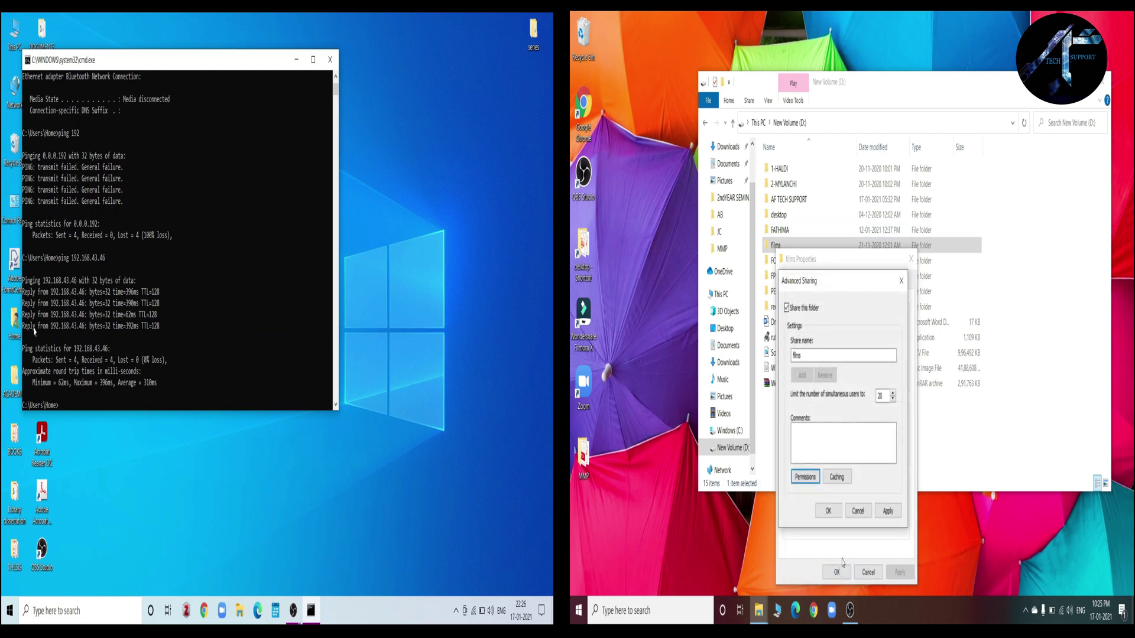
{"action": "left_click", "coordinate": [828, 513]}
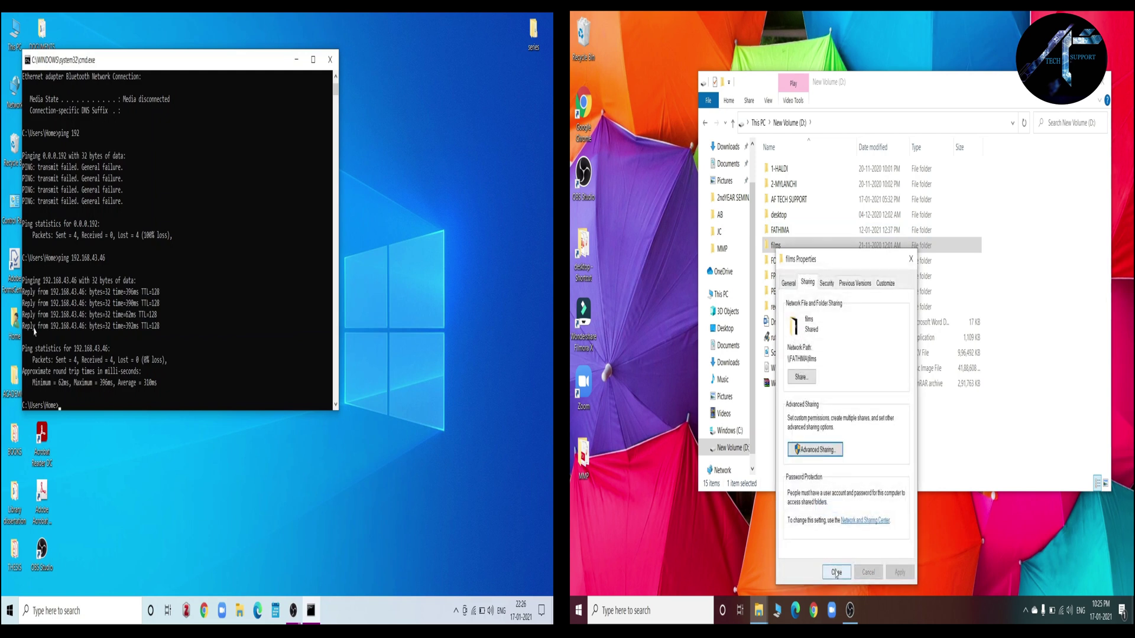
{"action": "left_click", "coordinate": [836, 573]}
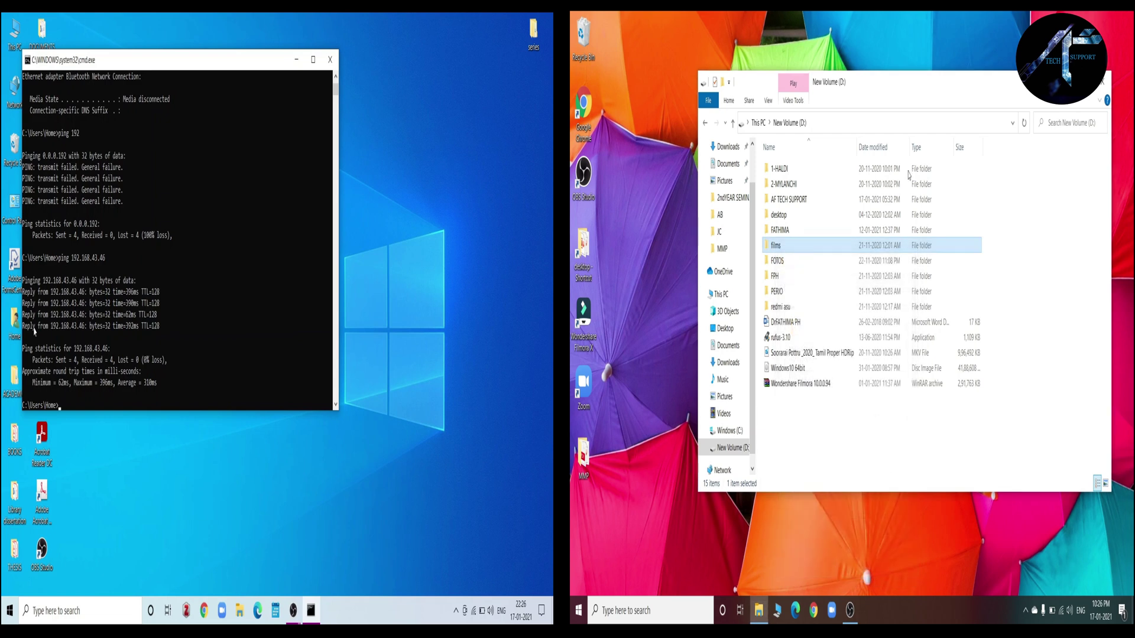
Share drive Windows (C:) over the network under share name C via its Advanced Sharing settings
{"action": "left_click", "coordinate": [710, 122]}
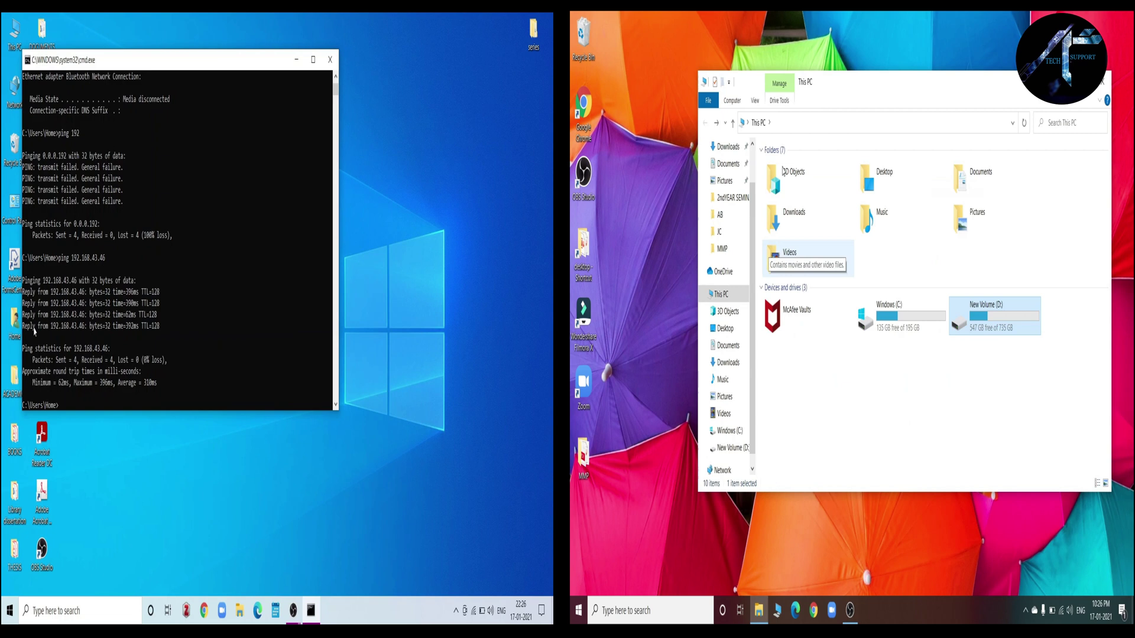
{"action": "right_click", "coordinate": [891, 320]}
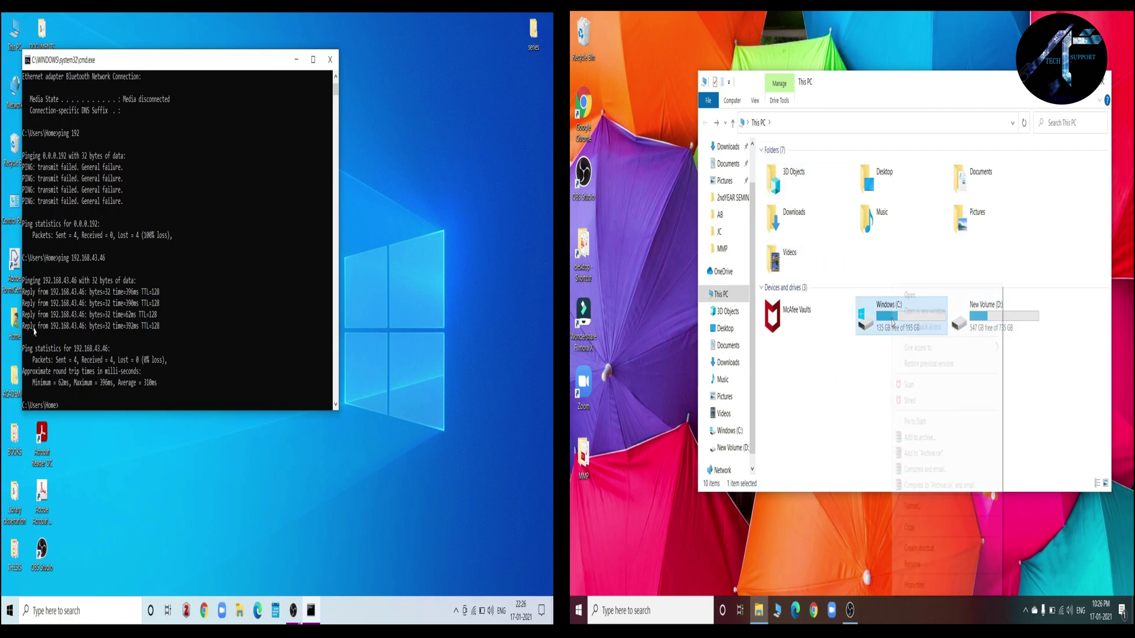
{"action": "left_click", "coordinate": [914, 585]}
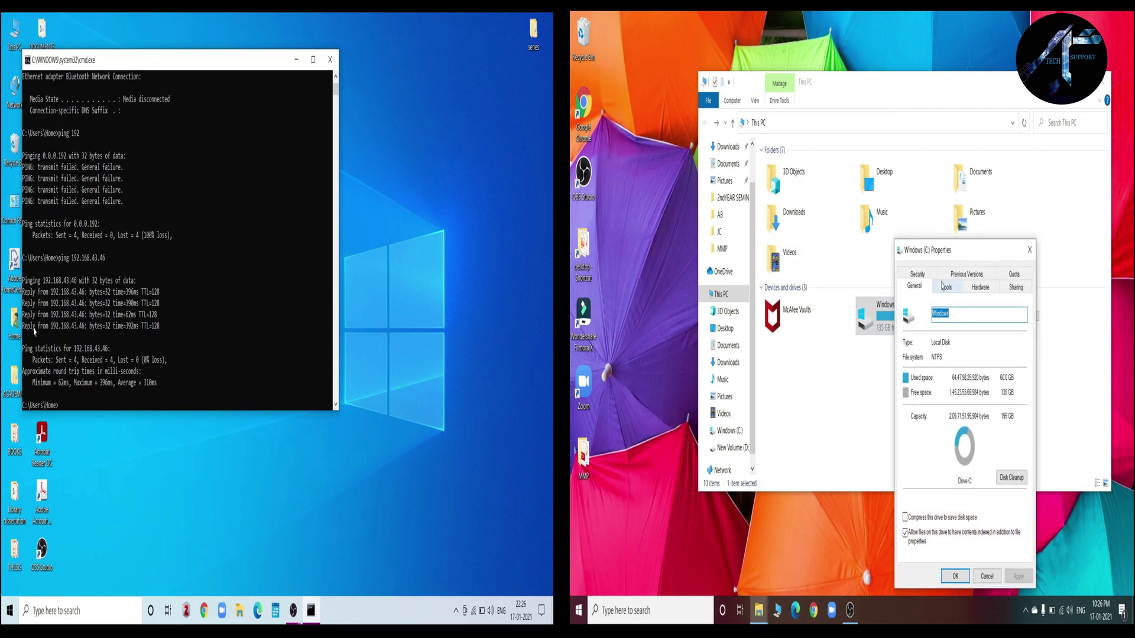
{"action": "left_click", "coordinate": [1013, 291]}
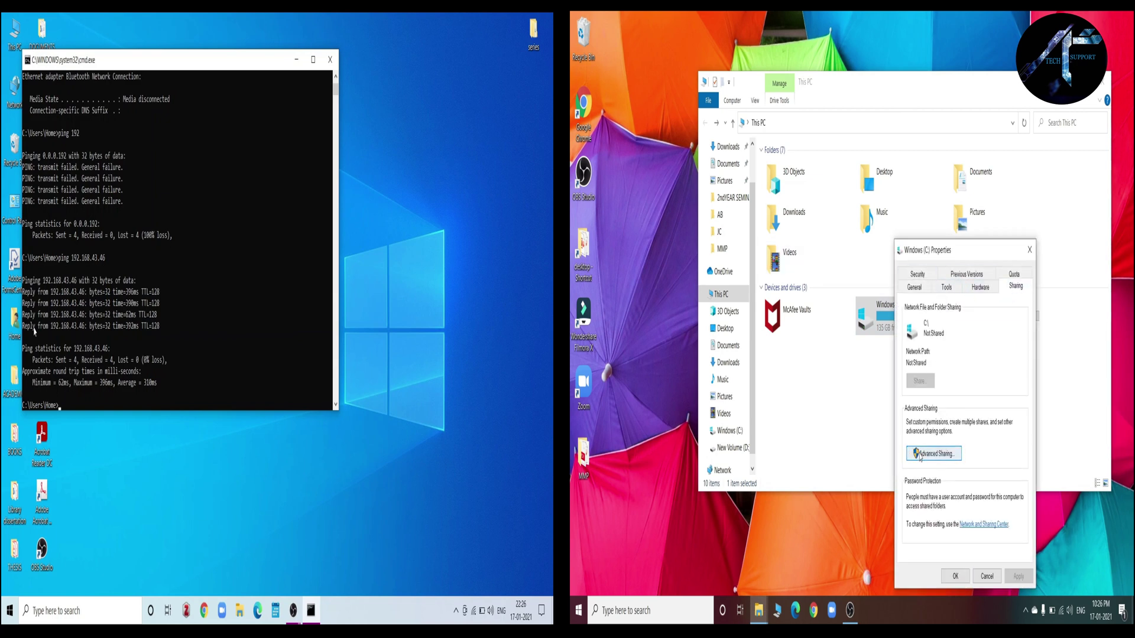
{"action": "left_click", "coordinate": [918, 455]}
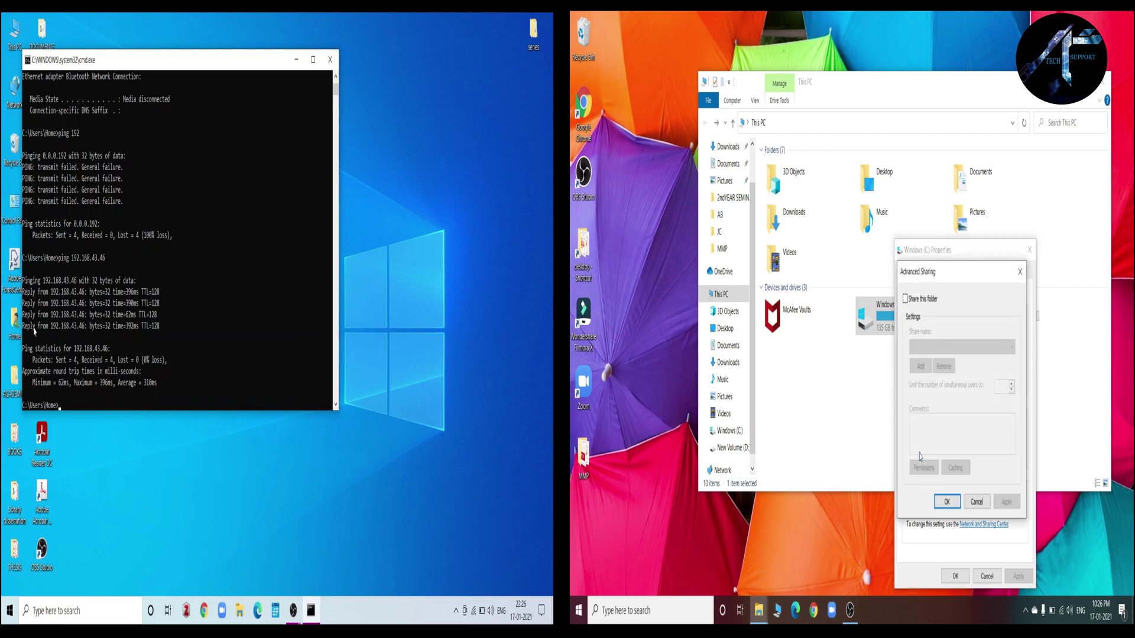
{"action": "left_click", "coordinate": [906, 299]}
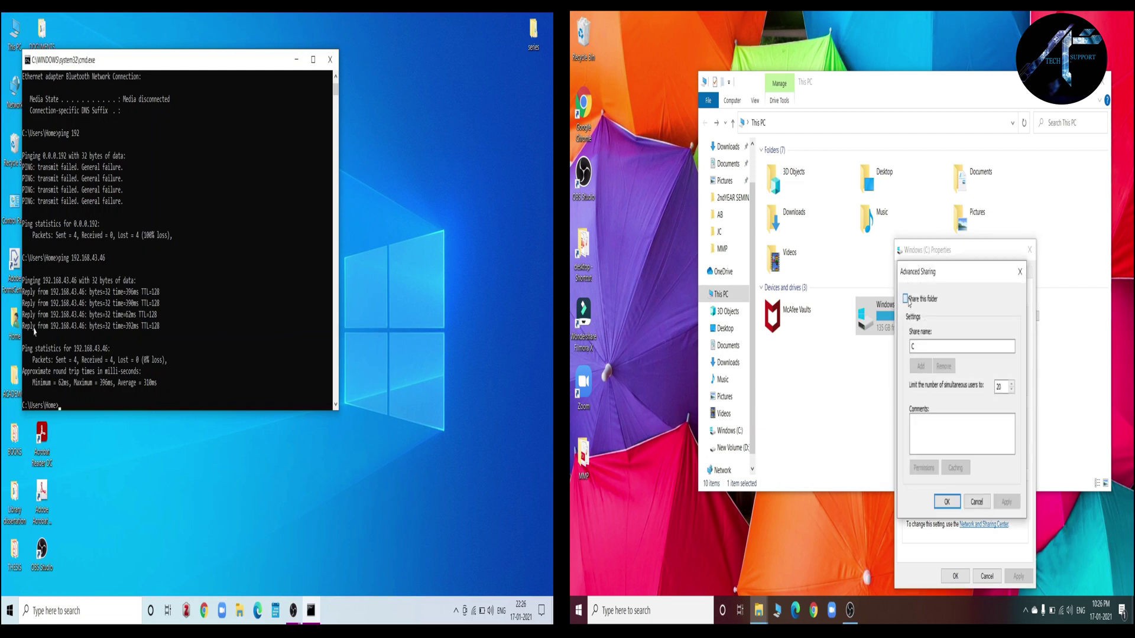
{"action": "left_click", "coordinate": [946, 502]}
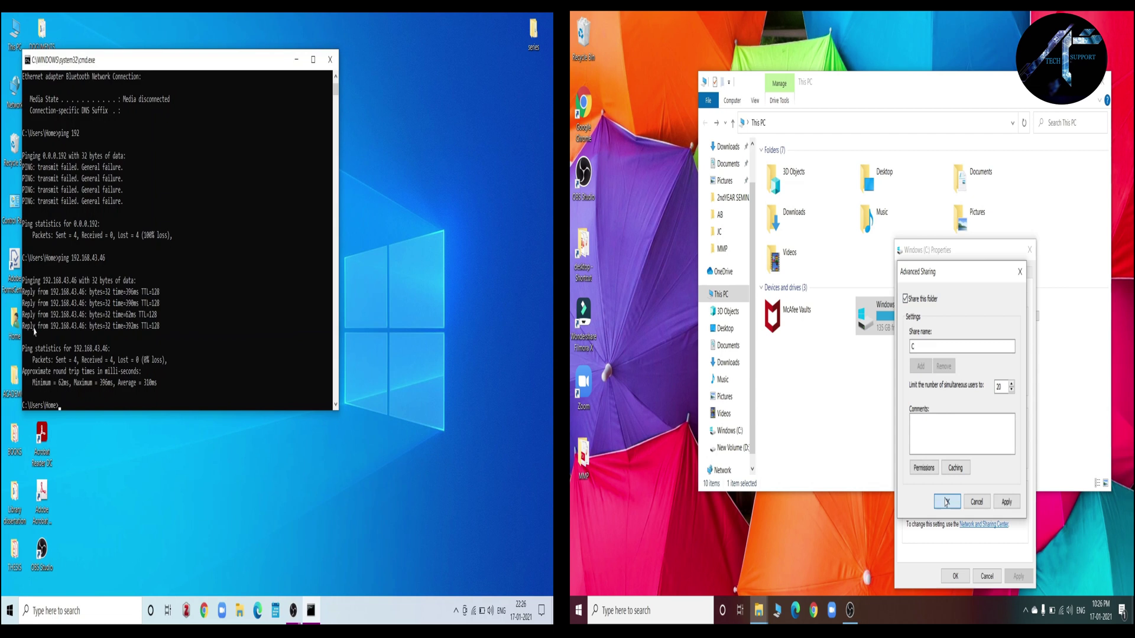
{"action": "left_click", "coordinate": [951, 573]}
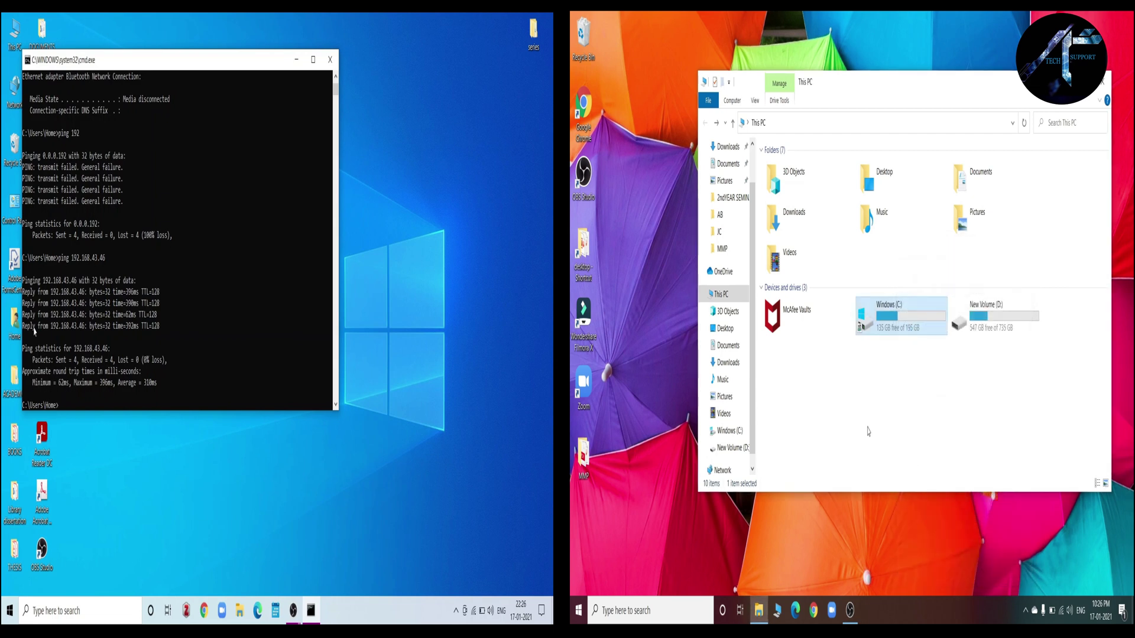
{"action": "left_click", "coordinate": [868, 432]}
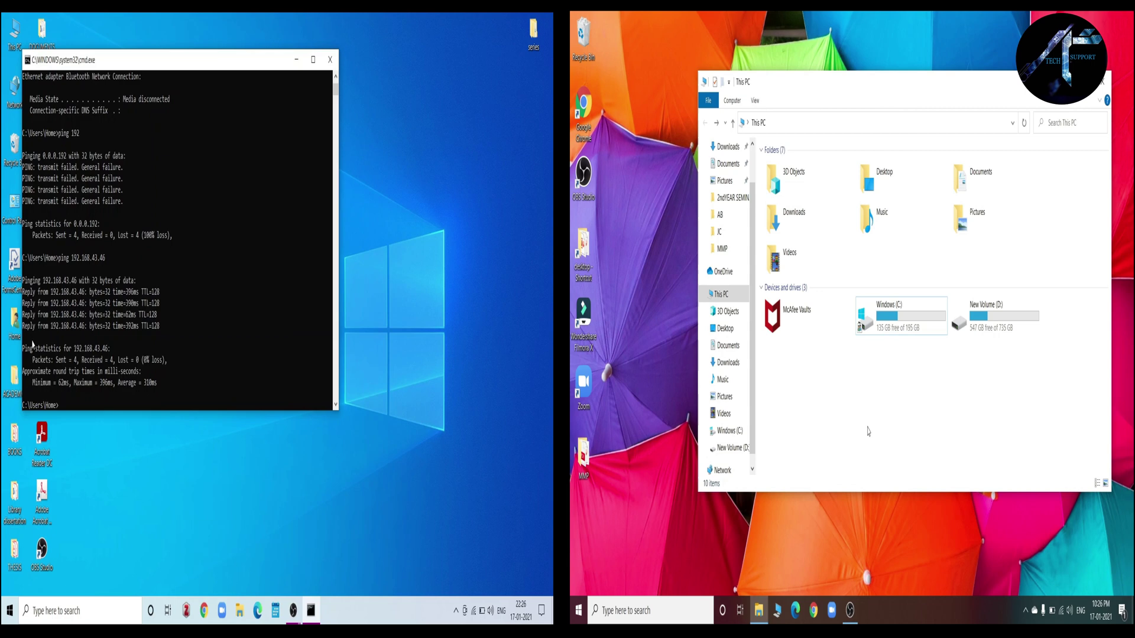
Run hostname in a new Command Prompt on the second laptop, revealing its name FATHIMA
{"action": "key", "text": "super+r"}
{"action": "type", "text": "cmd"}
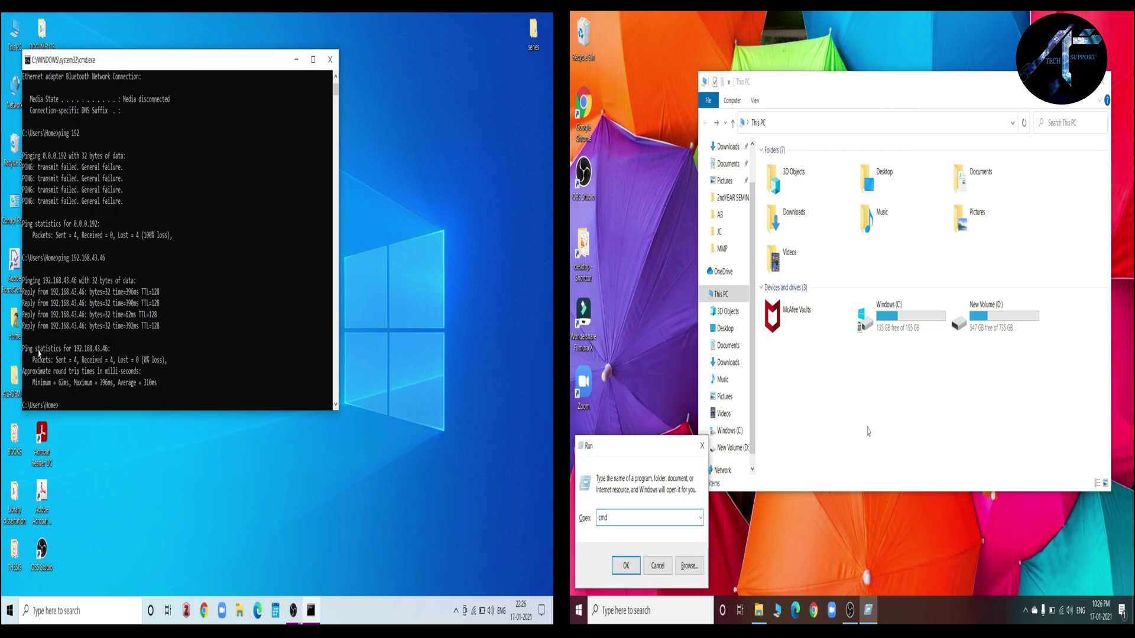
{"action": "key", "text": "Return"}
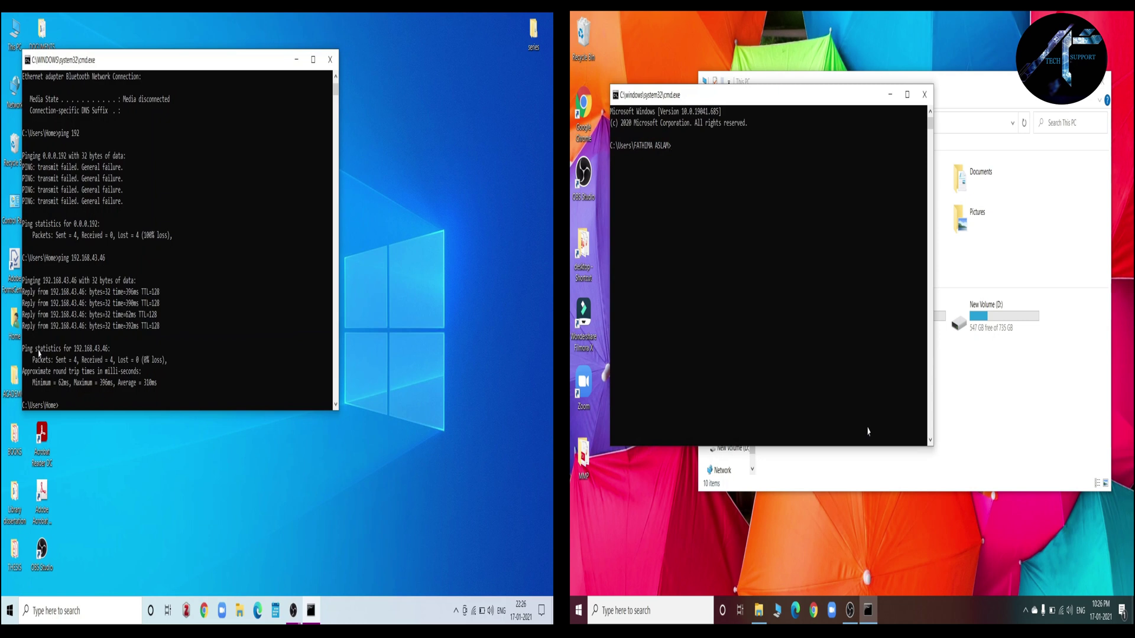
{"action": "type", "text": "hostname"}
{"action": "key", "text": "Return"}
Connect to the second laptop 'fathima' by its network name from the Run box
{"action": "key", "text": "super+r"}
{"action": "type", "text": "\\f"}
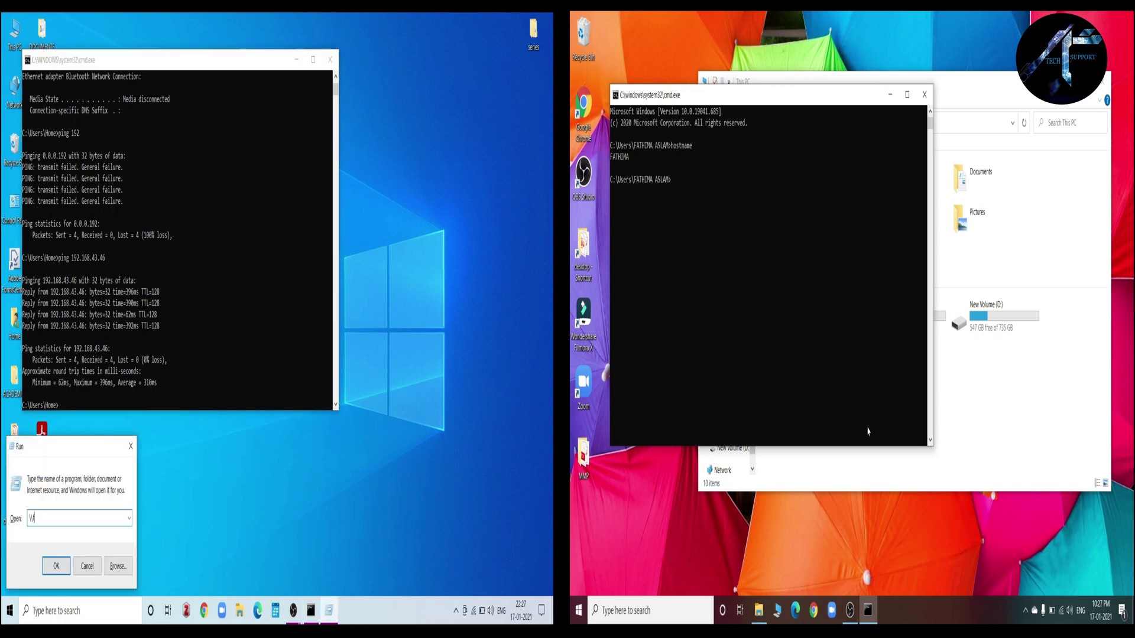
{"action": "type", "text": "athima"}
{"action": "key", "text": "Return"}
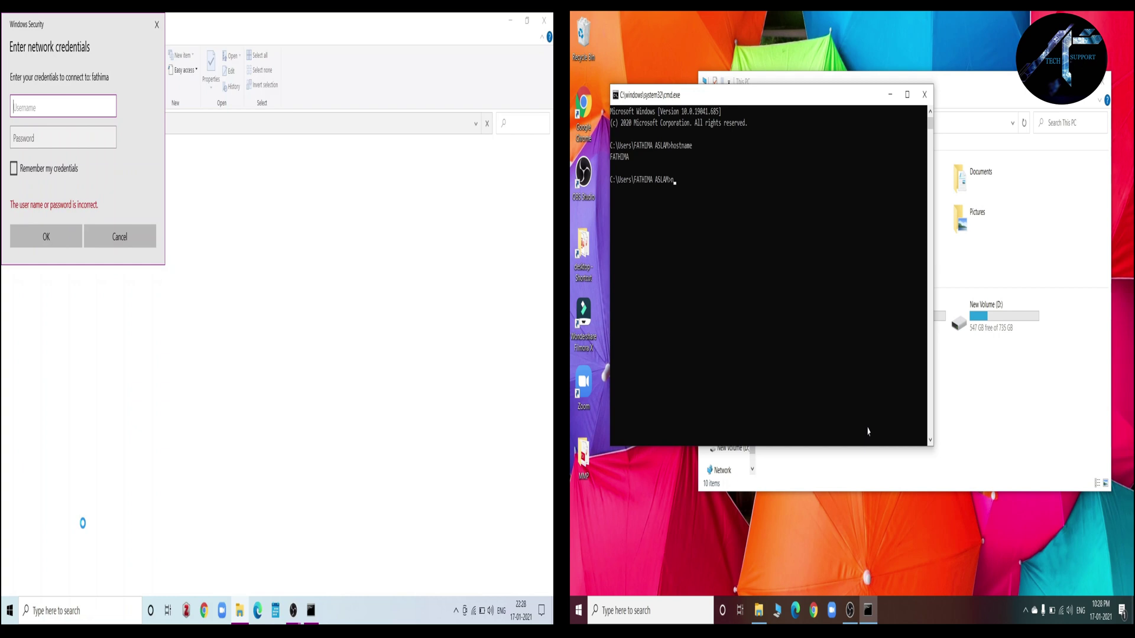
{"action": "type", "text": "etus"}
{"action": "type", "text": "er"}
List the second laptop's user accounts with net user, correcting the command once
{"action": "key", "text": "Return"}
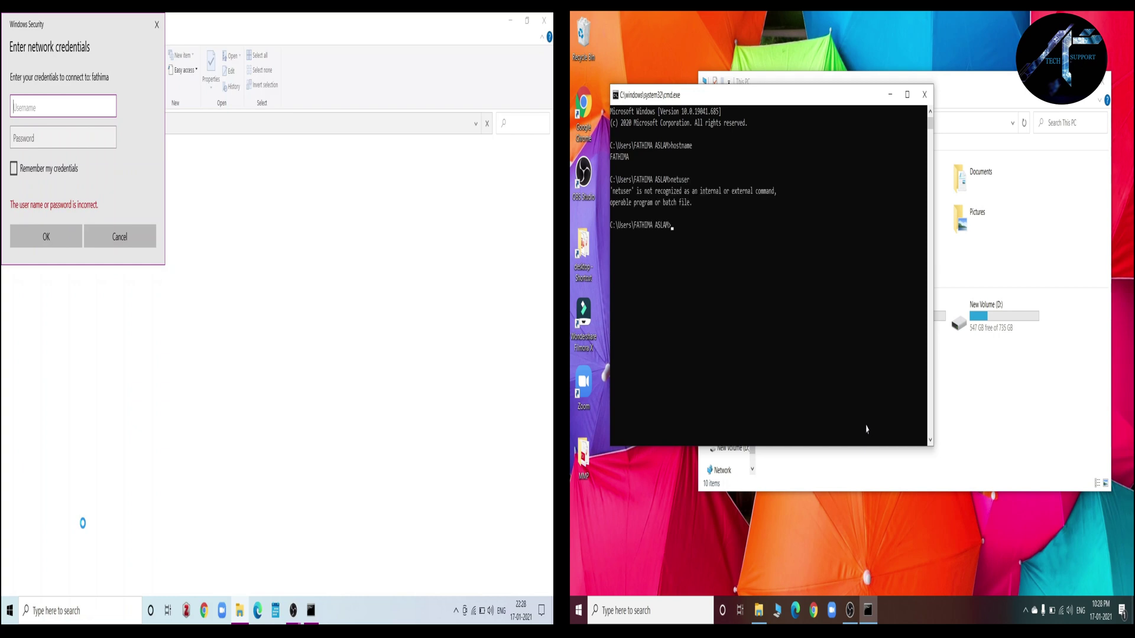
{"action": "key", "text": "Up"}
{"action": "key", "text": "Return"}
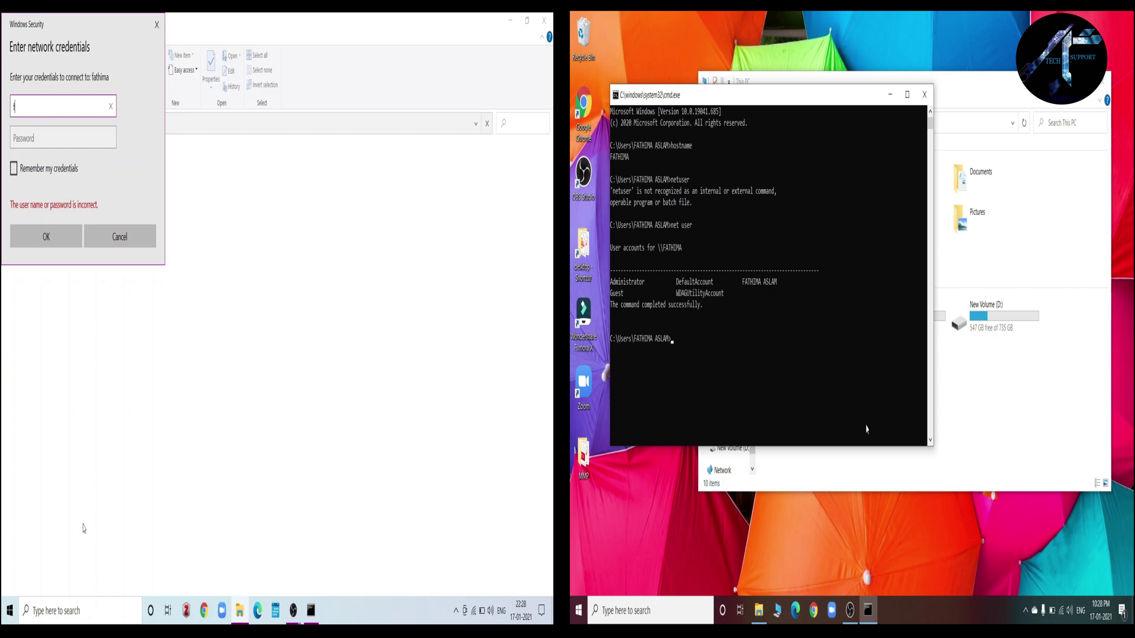
Sign in with fathima's account name and password to reach its shared folders
{"action": "left_click", "coordinate": [67, 139]}
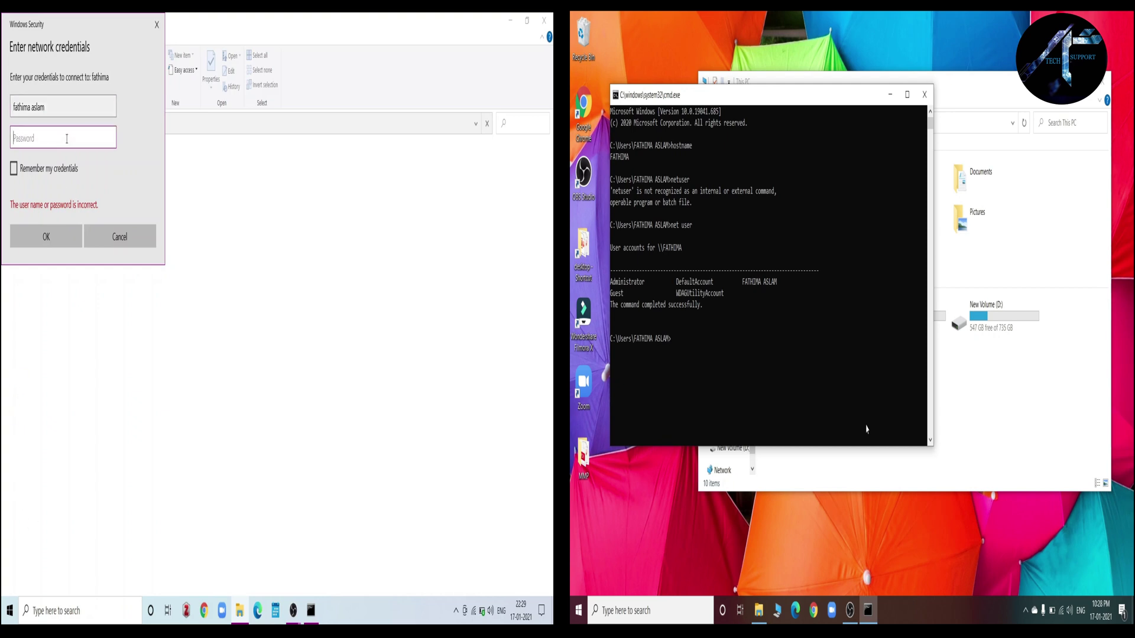
{"action": "type", "text": "******"}
{"action": "type", "text": "****"}
{"action": "left_click", "coordinate": [47, 236]}
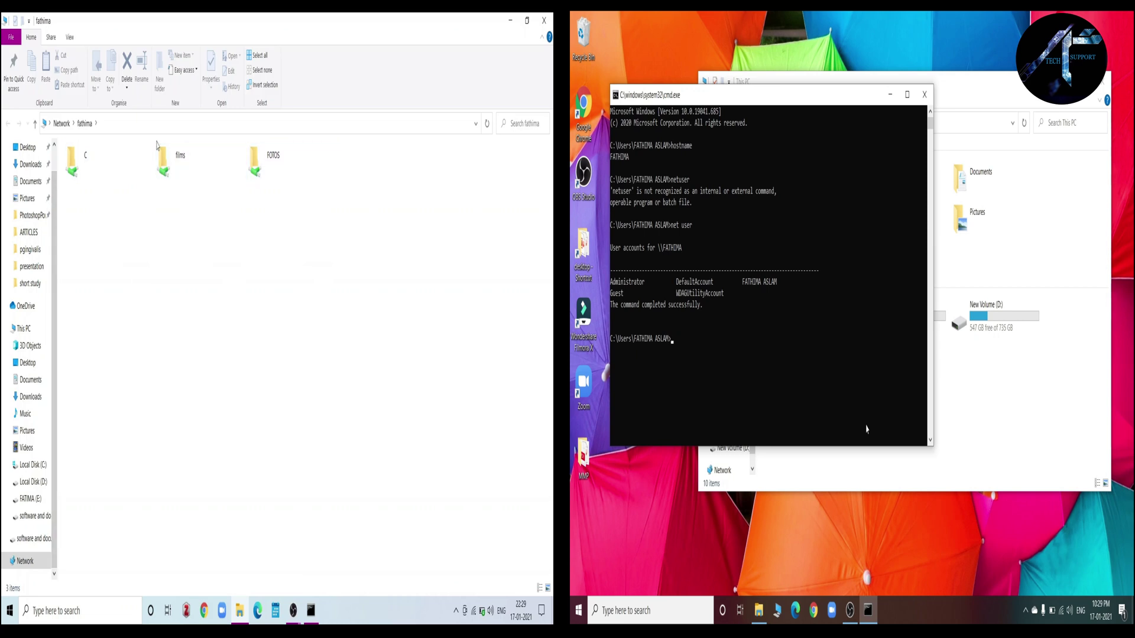
Browse the films share over the network and the local films folder on D: side by side
{"action": "double_click", "coordinate": [167, 170]}
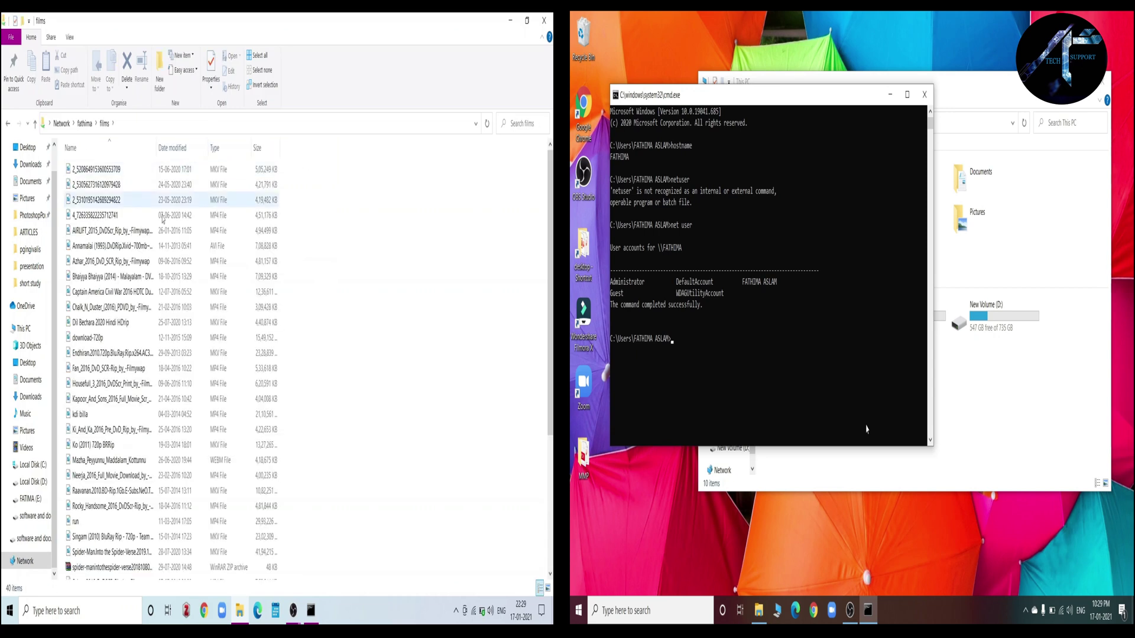
{"action": "left_click", "coordinate": [1028, 413]}
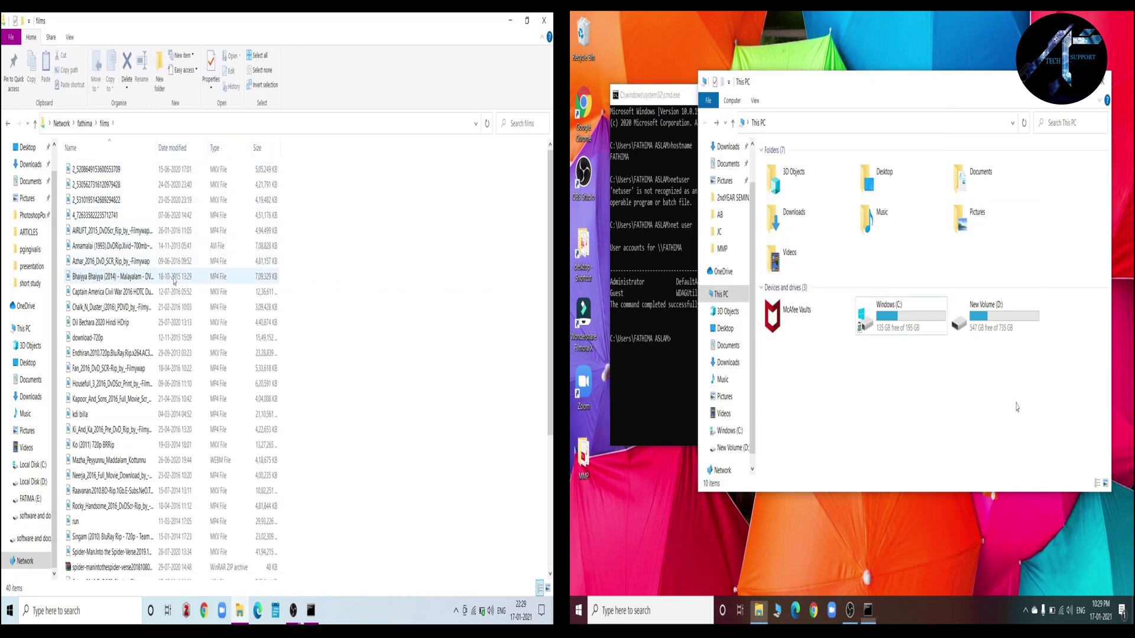
{"action": "double_click", "coordinate": [999, 330]}
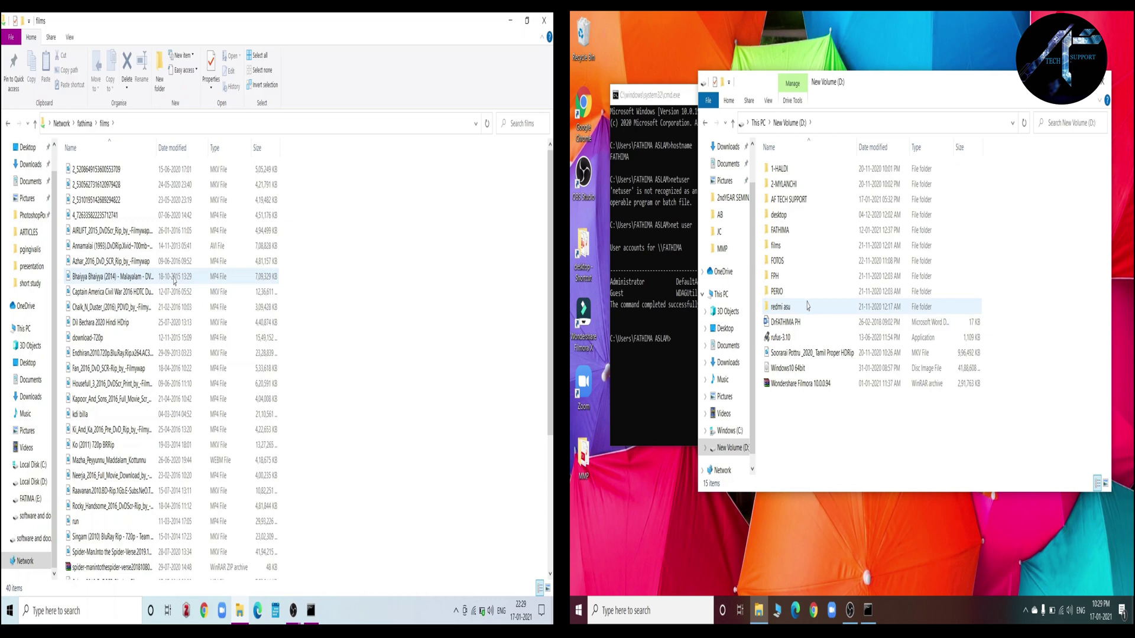
{"action": "double_click", "coordinate": [798, 247]}
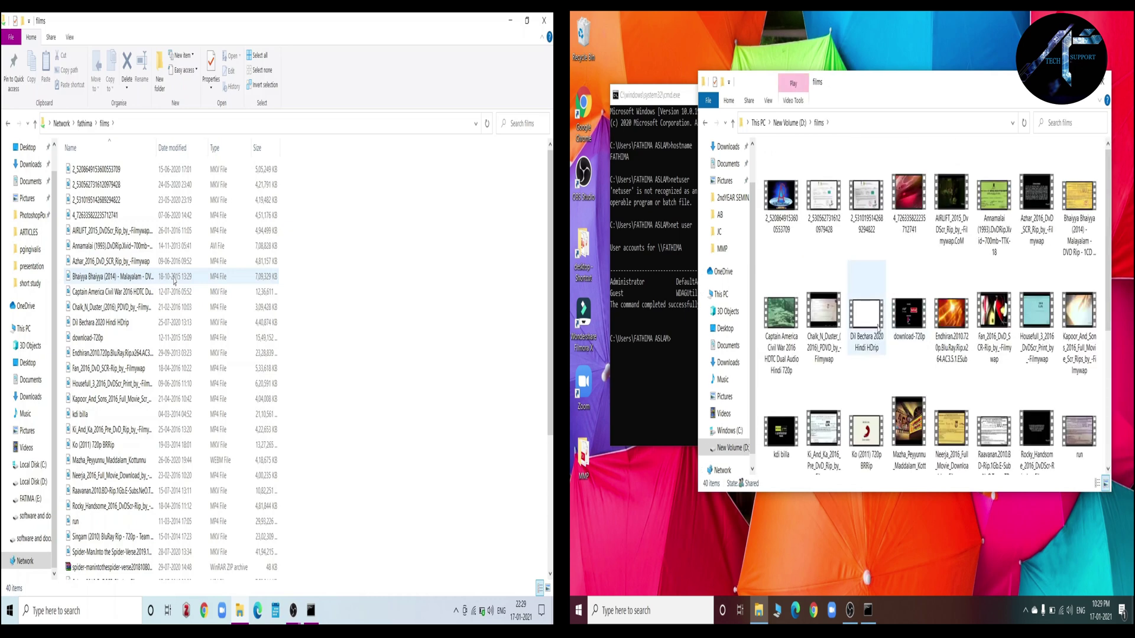
{"action": "mouse_move", "coordinate": [866, 316]}
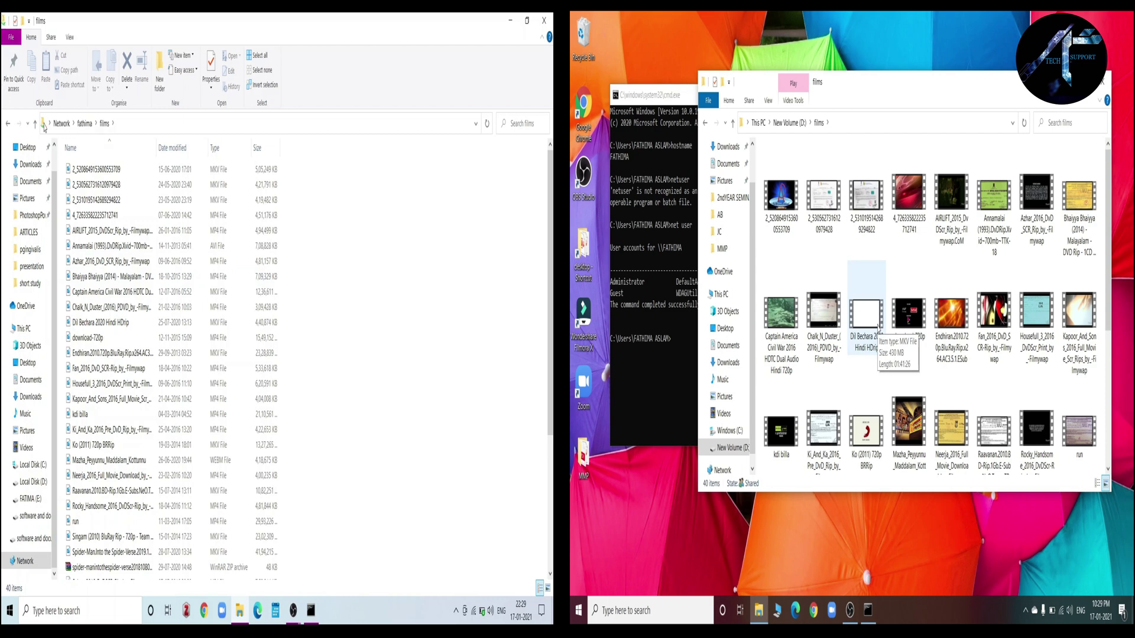
Show the networked films folder as large icons
{"action": "left_click", "coordinate": [69, 37]}
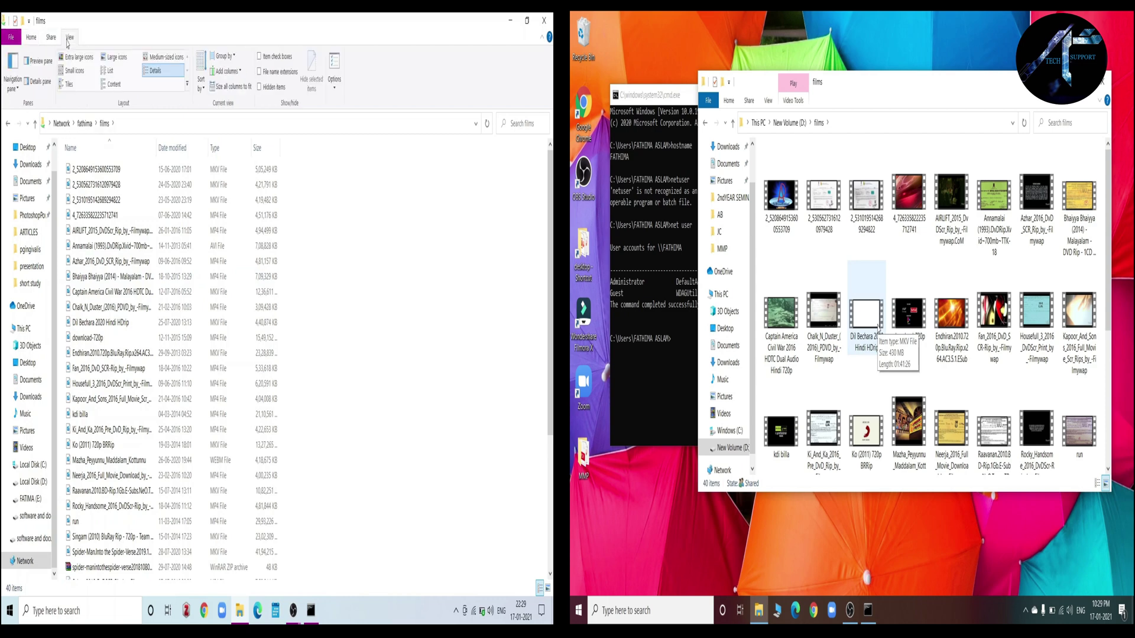
{"action": "left_click", "coordinate": [108, 58]}
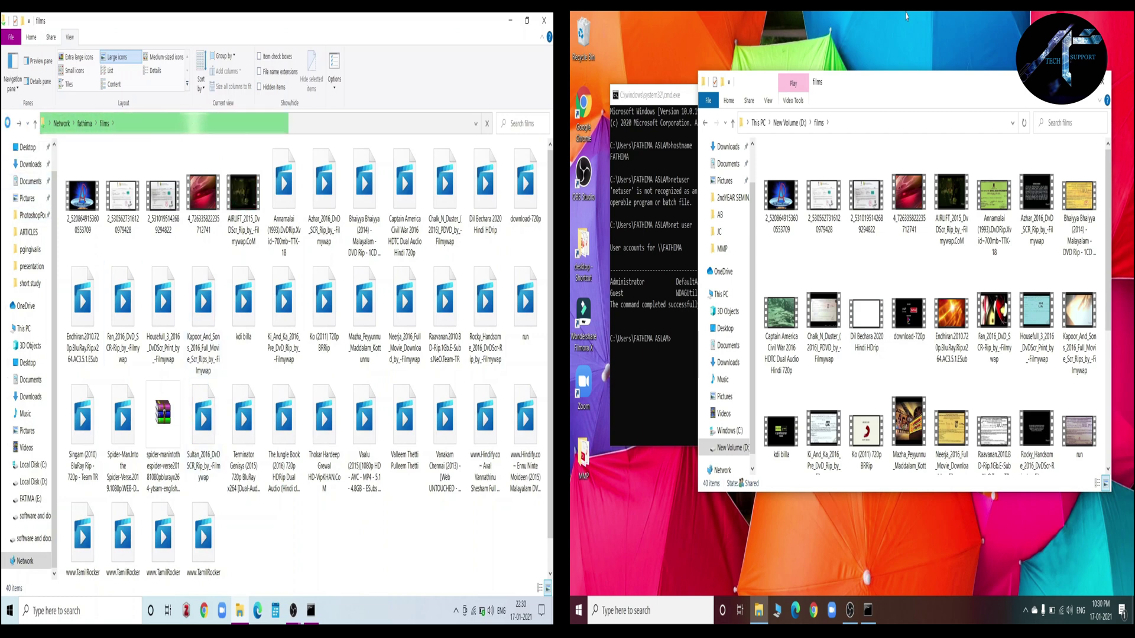
Return to fathima's share list and browse the shared C drive
{"action": "left_click", "coordinate": [7, 124]}
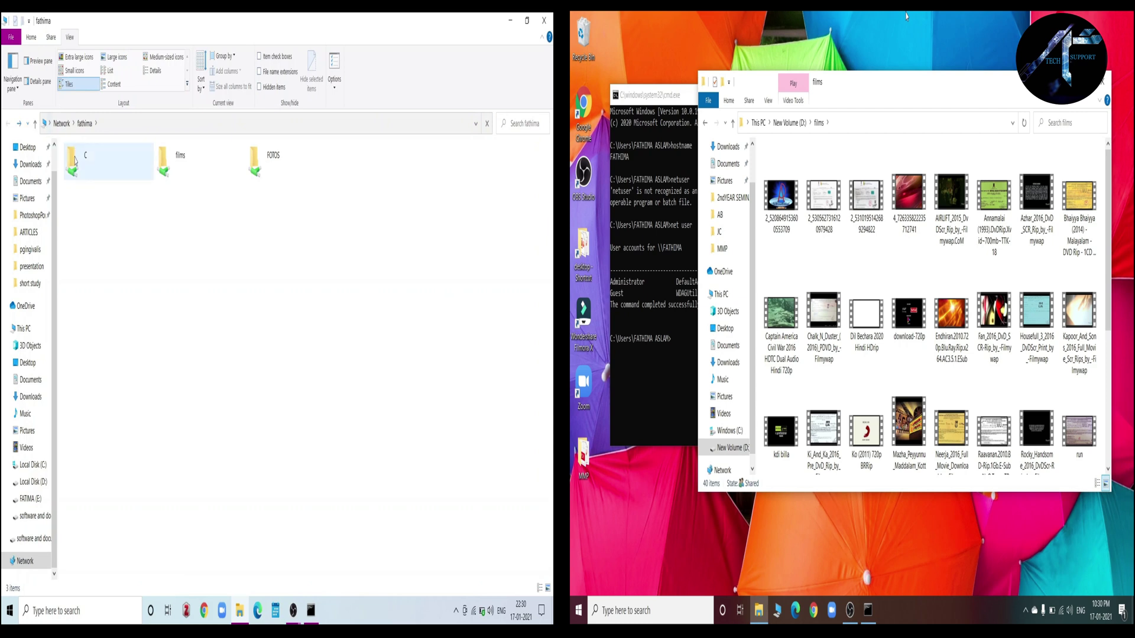
{"action": "double_click", "coordinate": [75, 160]}
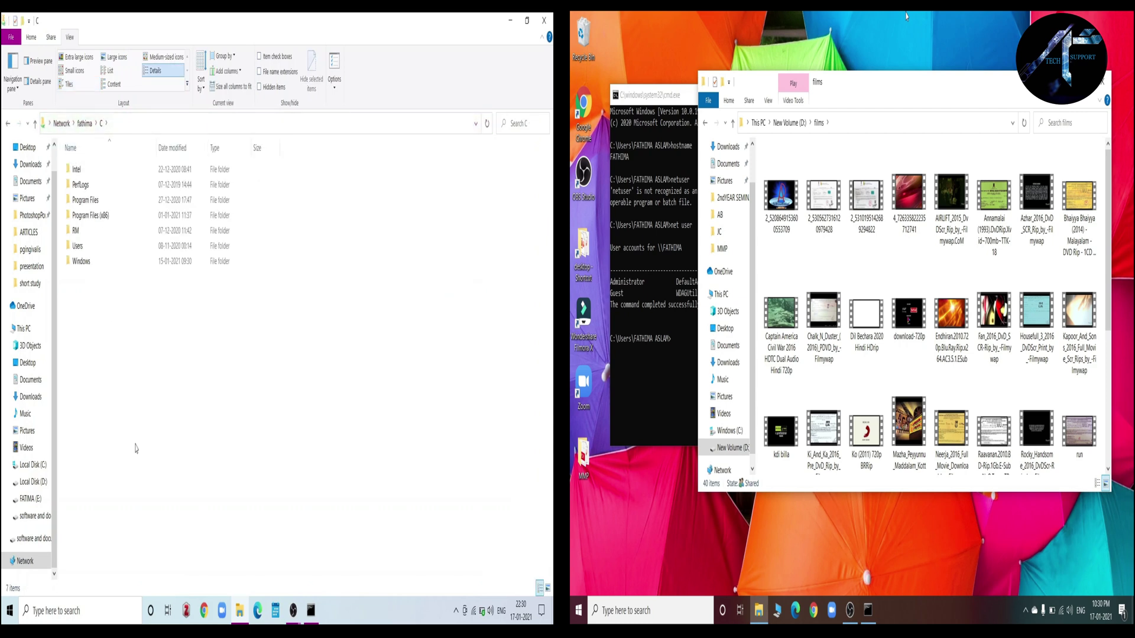